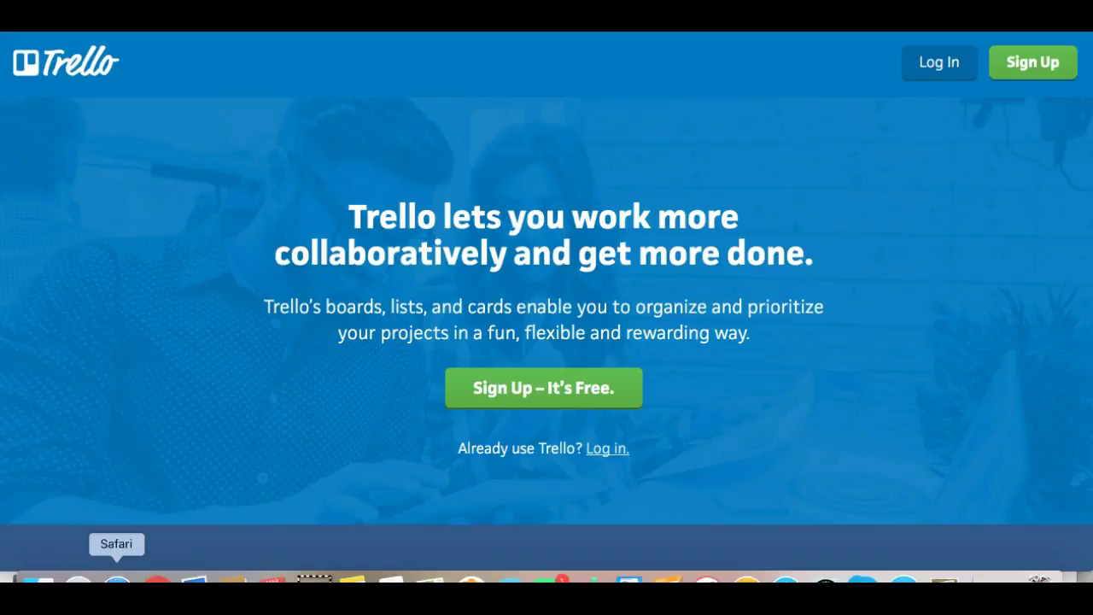
- Go to the boards overview and open the Divine Planning- Abundant Profits Product Suite board tile
click(117, 580)
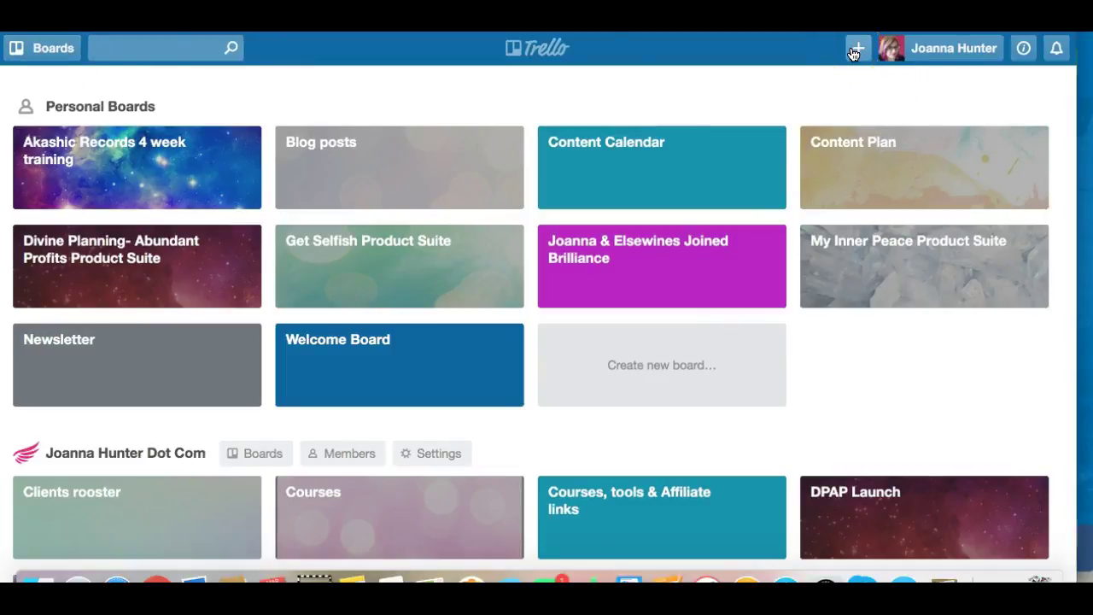
click(646, 369)
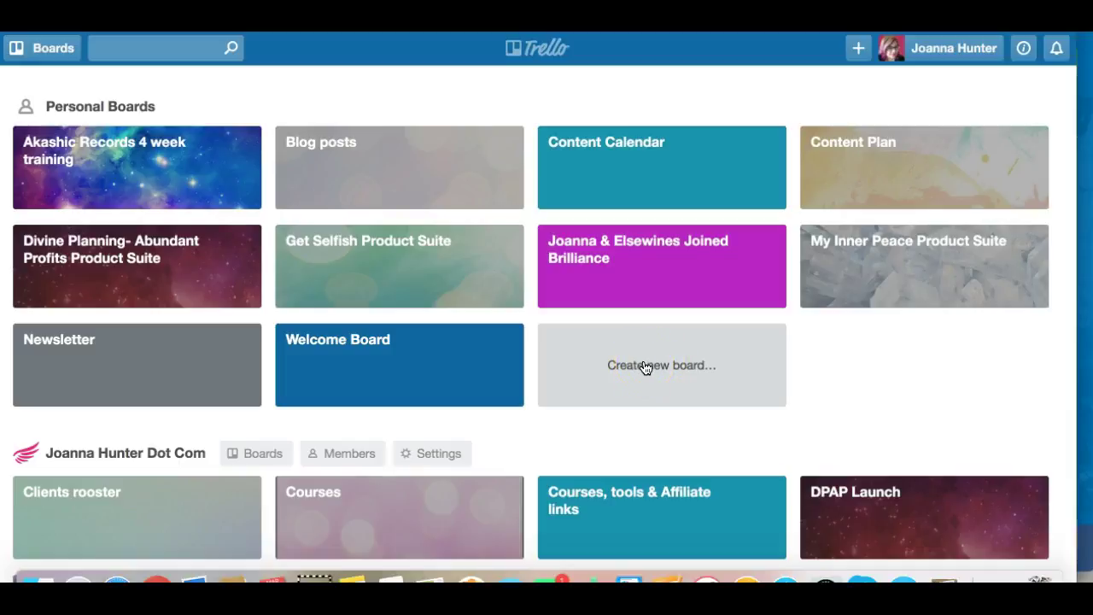
click(161, 274)
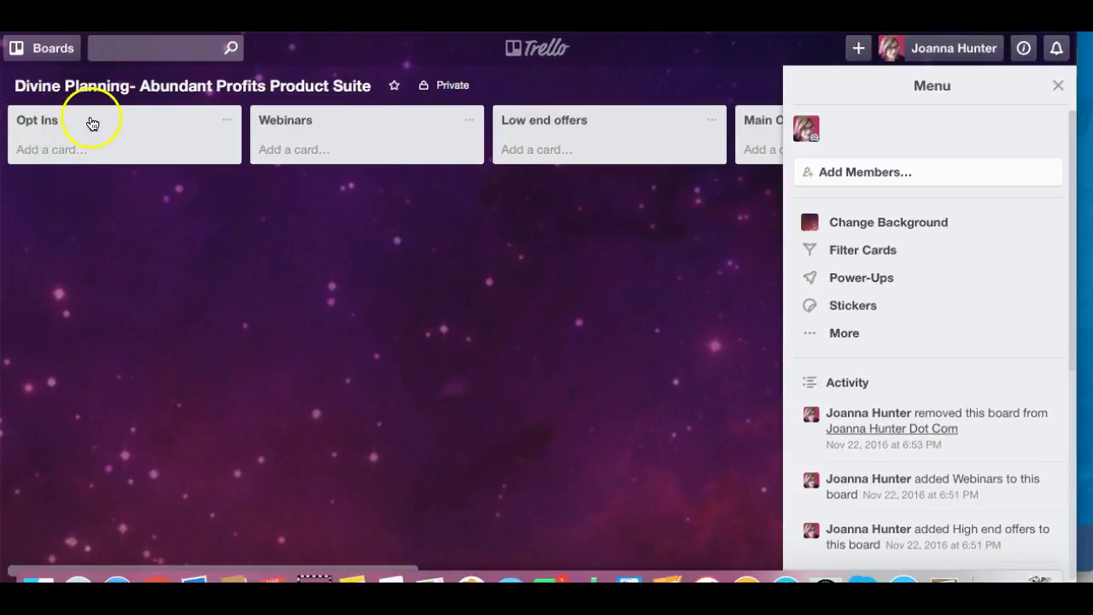
- Add a list named 'A Plan' after High end offers on the Divine Planning board
click(1060, 87)
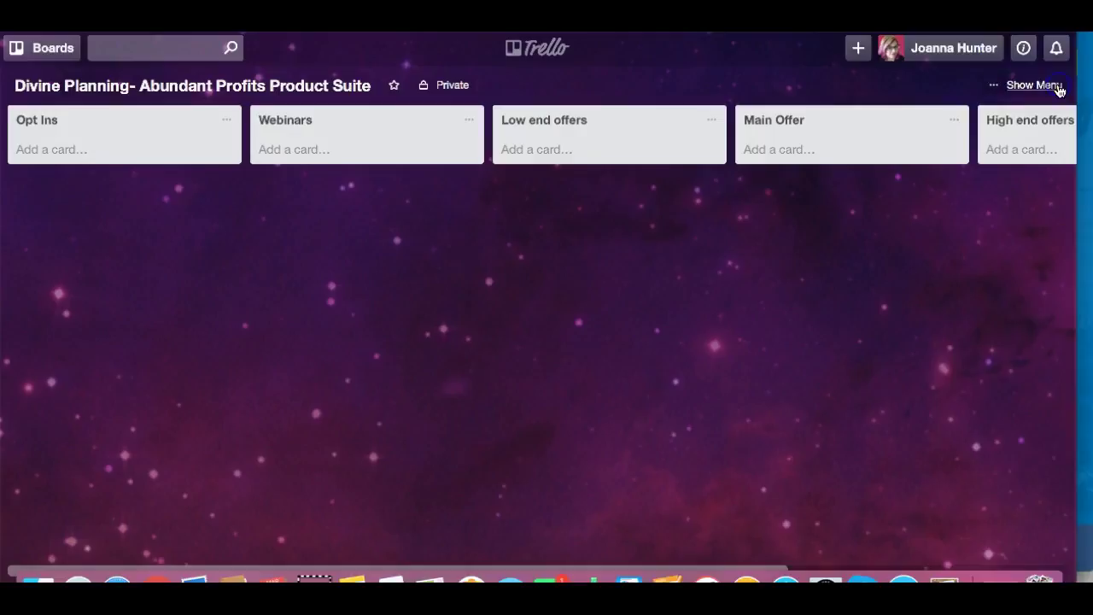
scroll(1055, 142, right, 5)
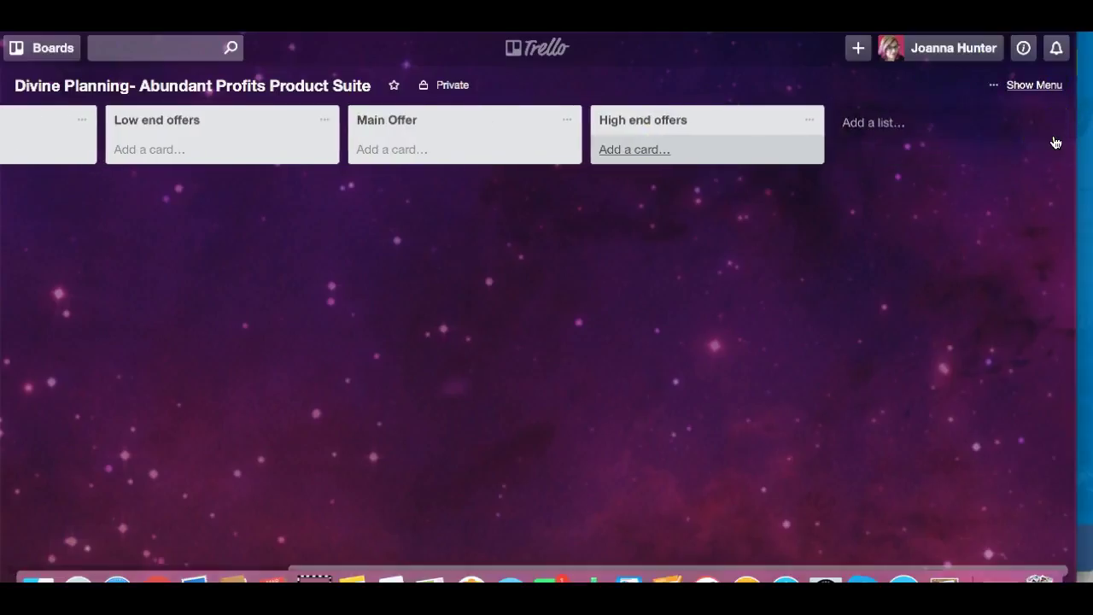
click(869, 124)
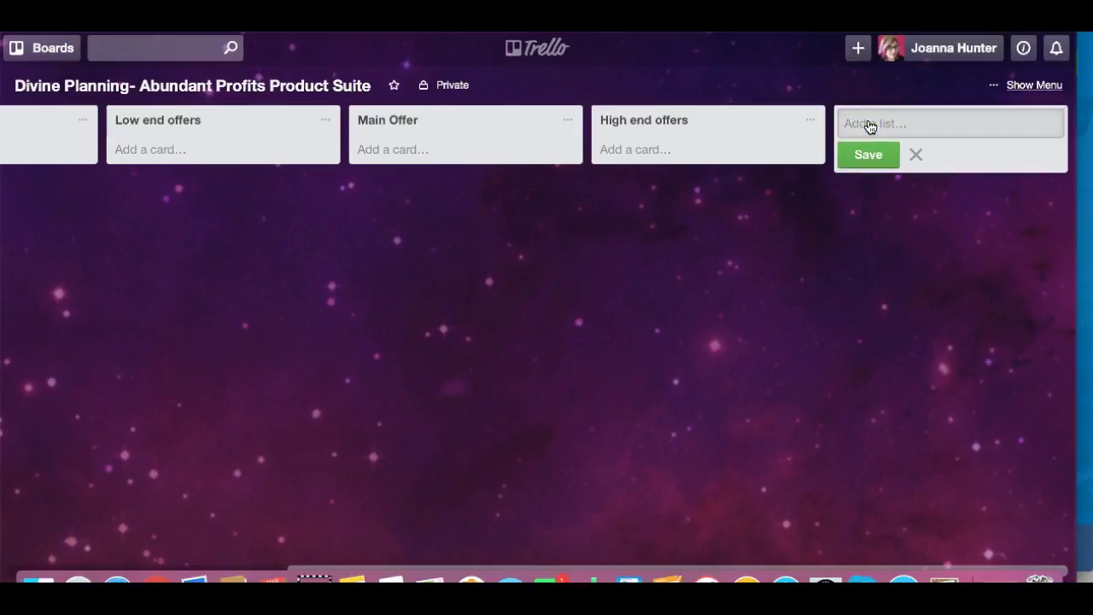
text(P)
key(BackSpace)
text(A Plan)
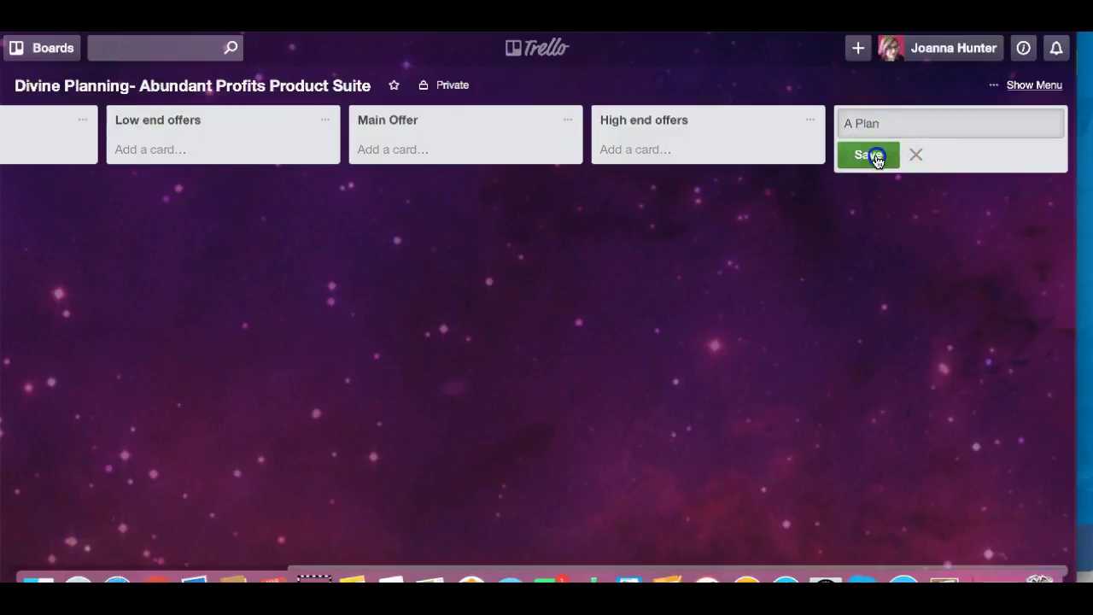
click(869, 154)
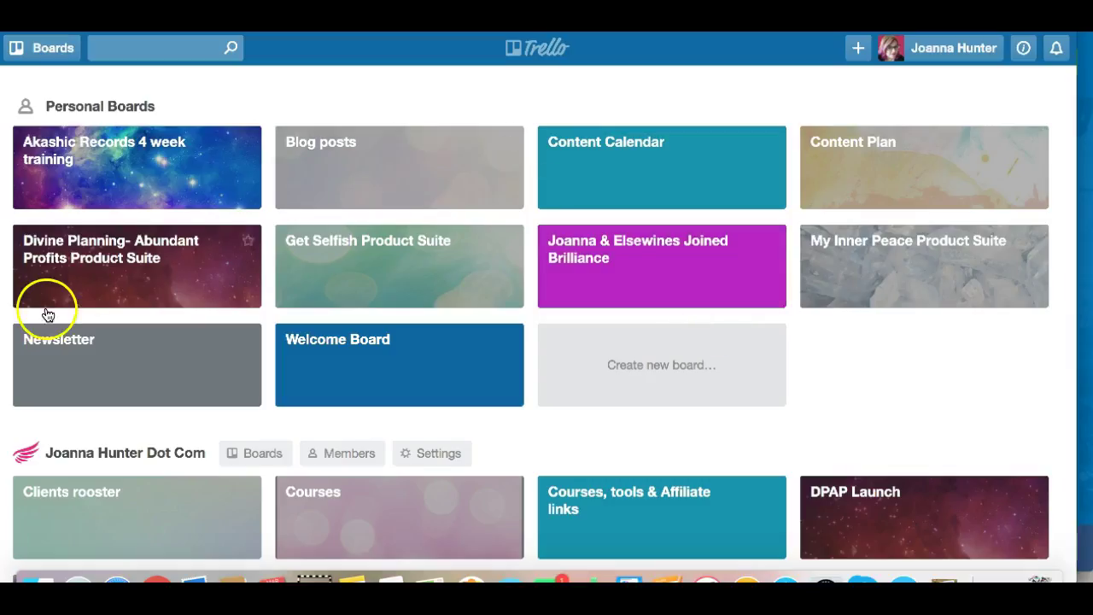
click(110, 275)
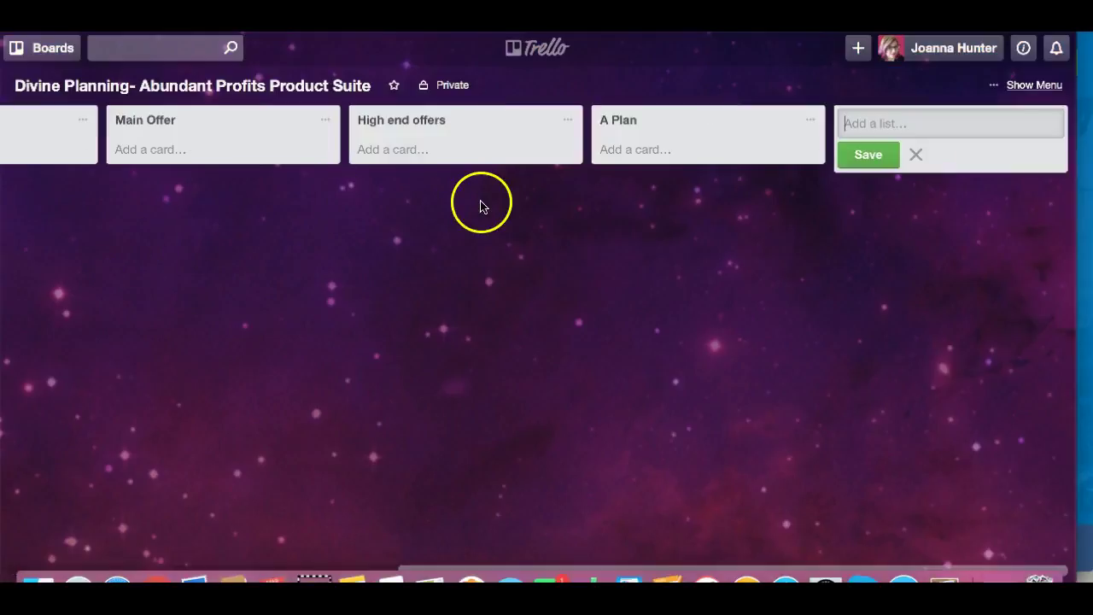
- Add a Moon Cycles opt-in card with its link to the Opt Ins list
scroll(327, 305, left, 10)
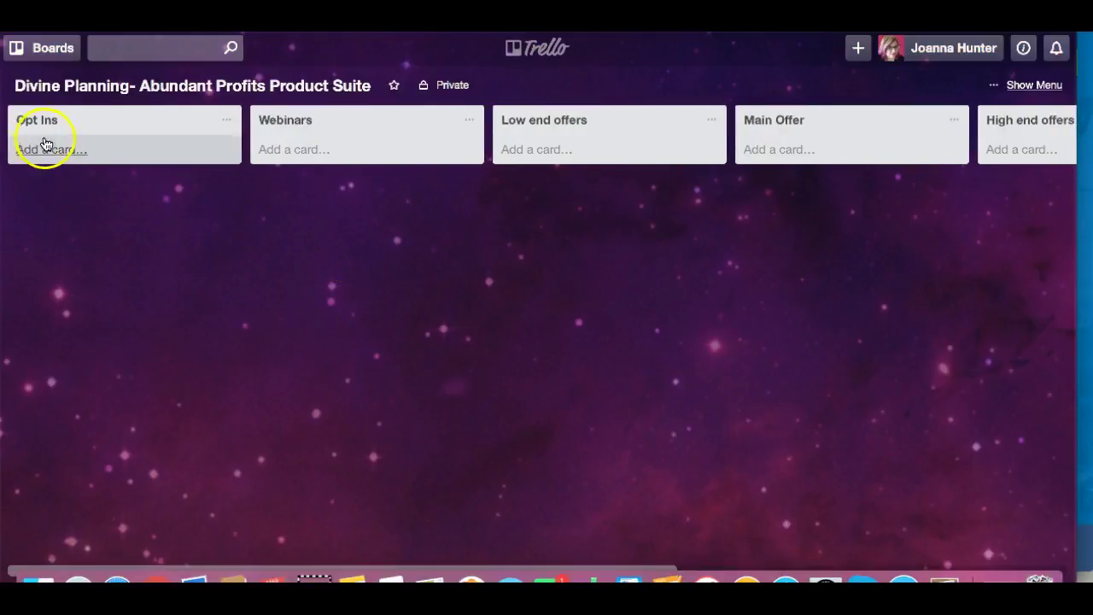
click(46, 152)
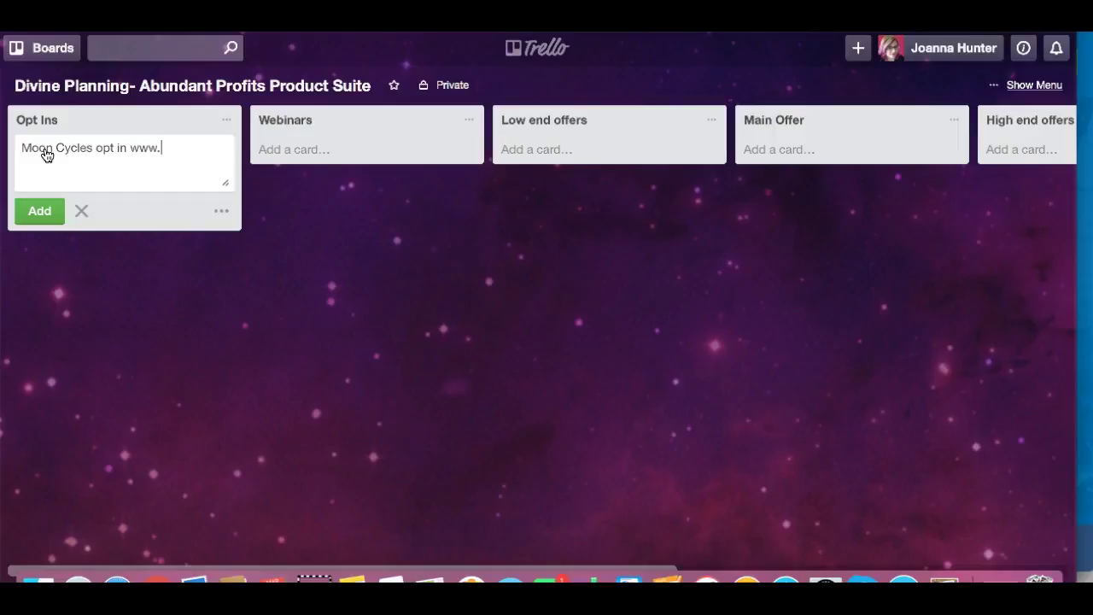
text(nnahunter)
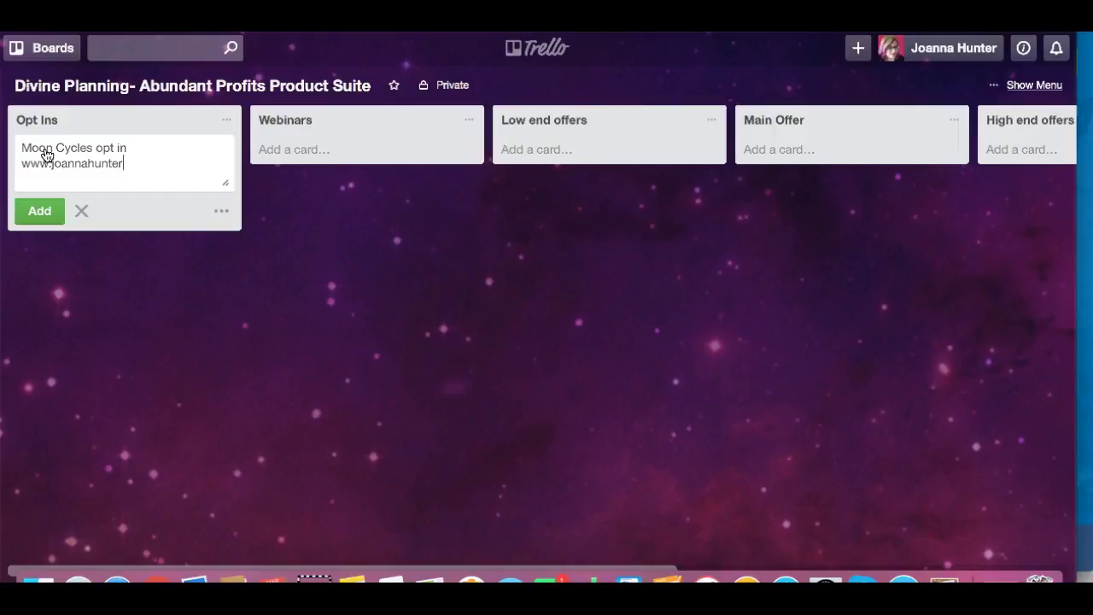
text(.com/moon)
click(37, 210)
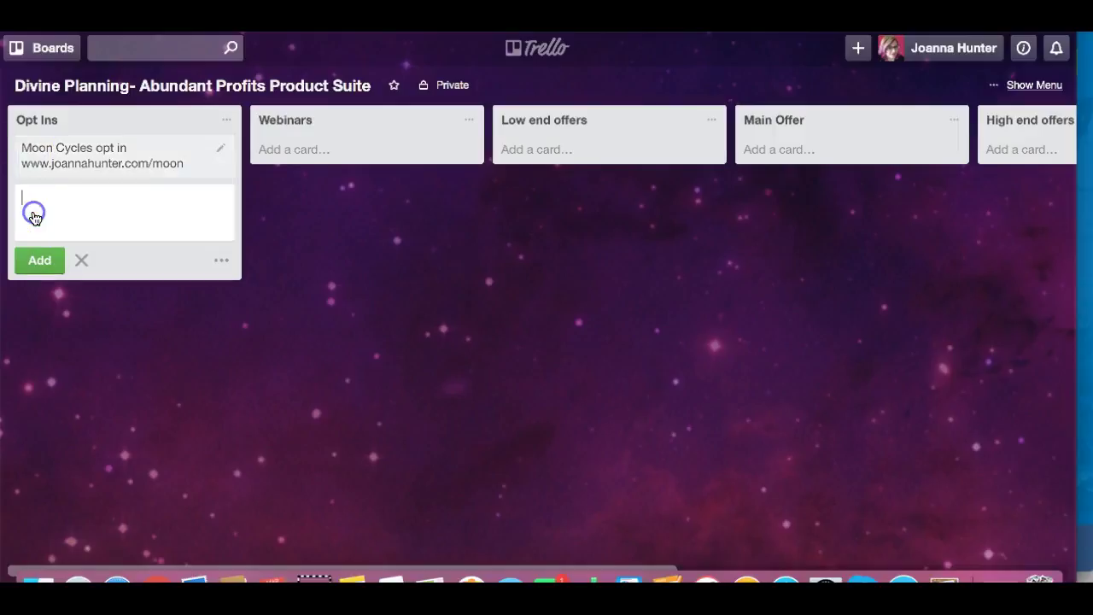
- Add a '100K a year webinar' card to Webinars and open its details
click(286, 152)
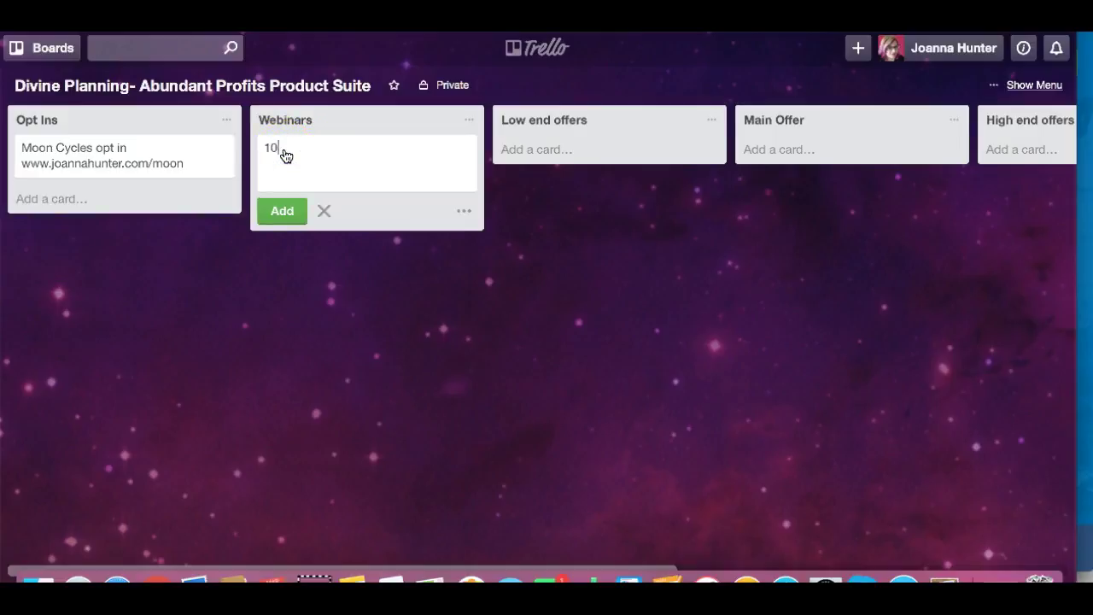
text(100K a year webinar)
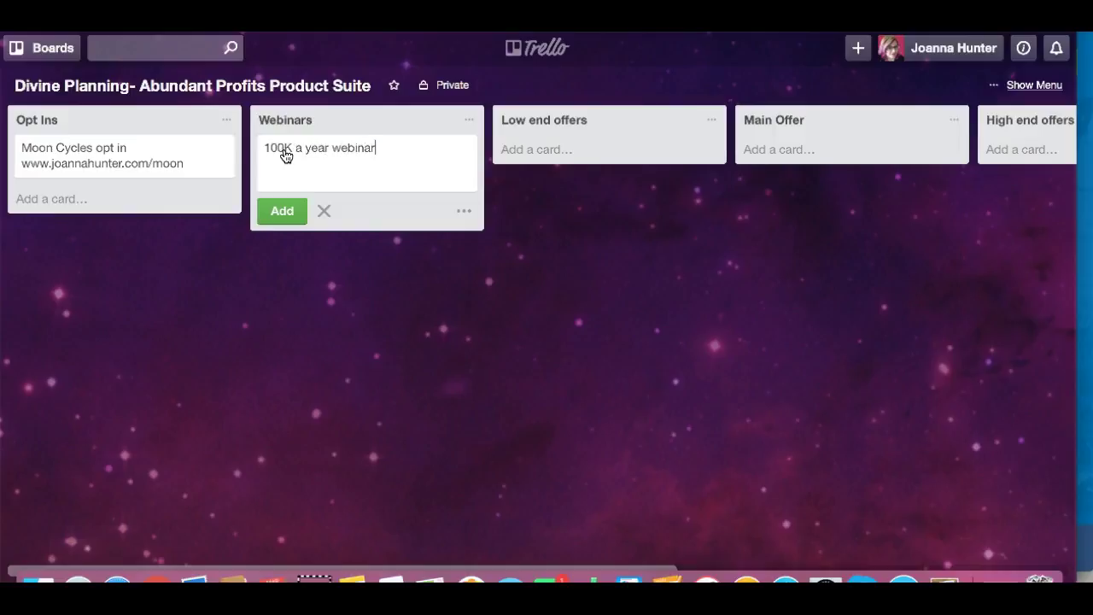
click(290, 210)
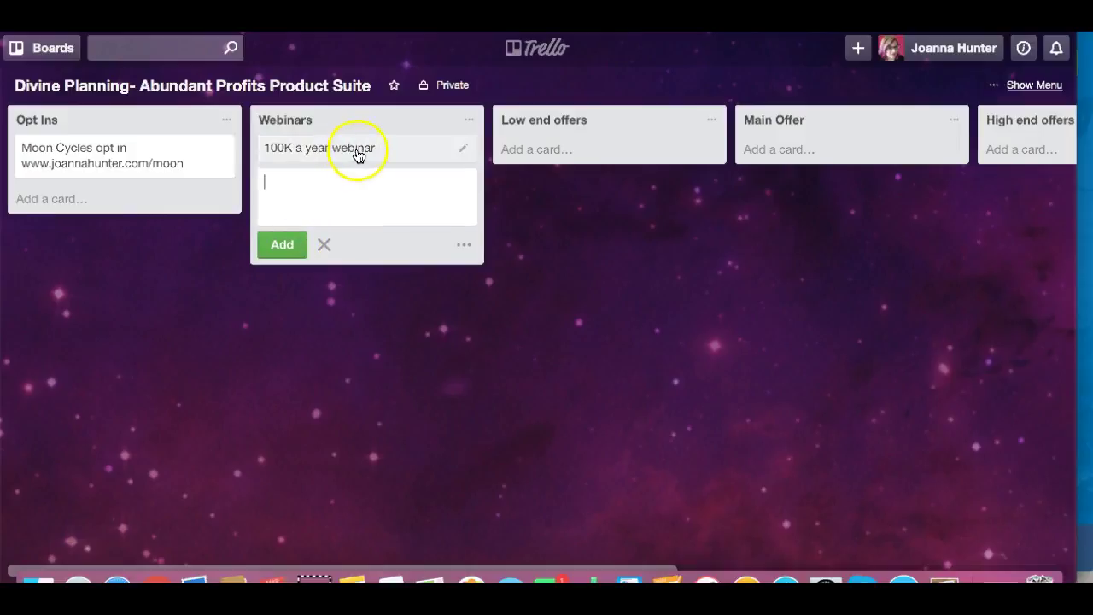
click(357, 151)
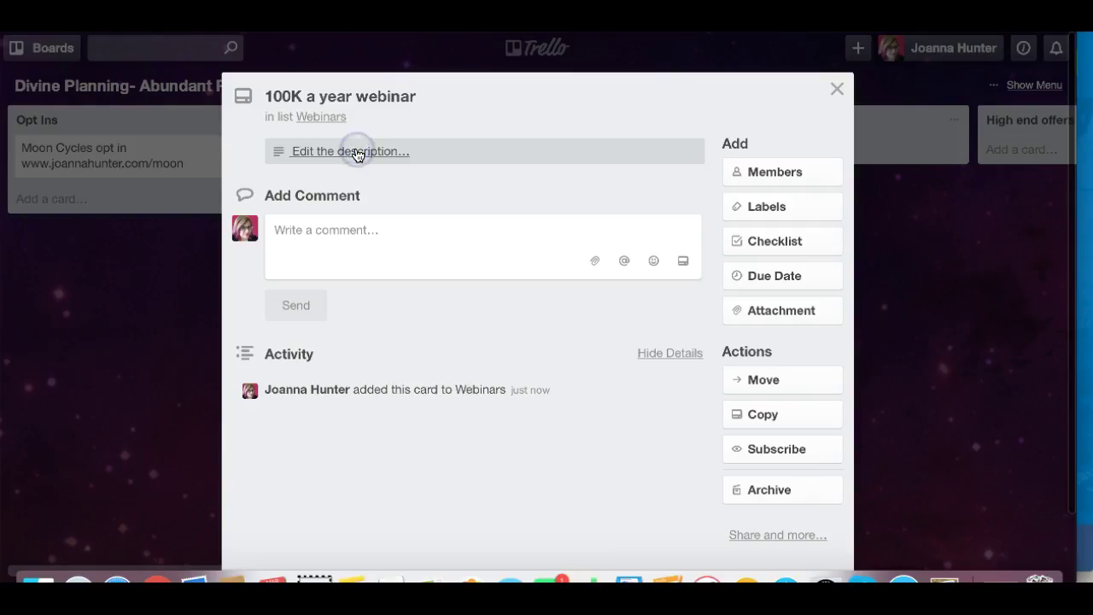
- Open the Labels picker on the 100K a year webinar card
click(598, 265)
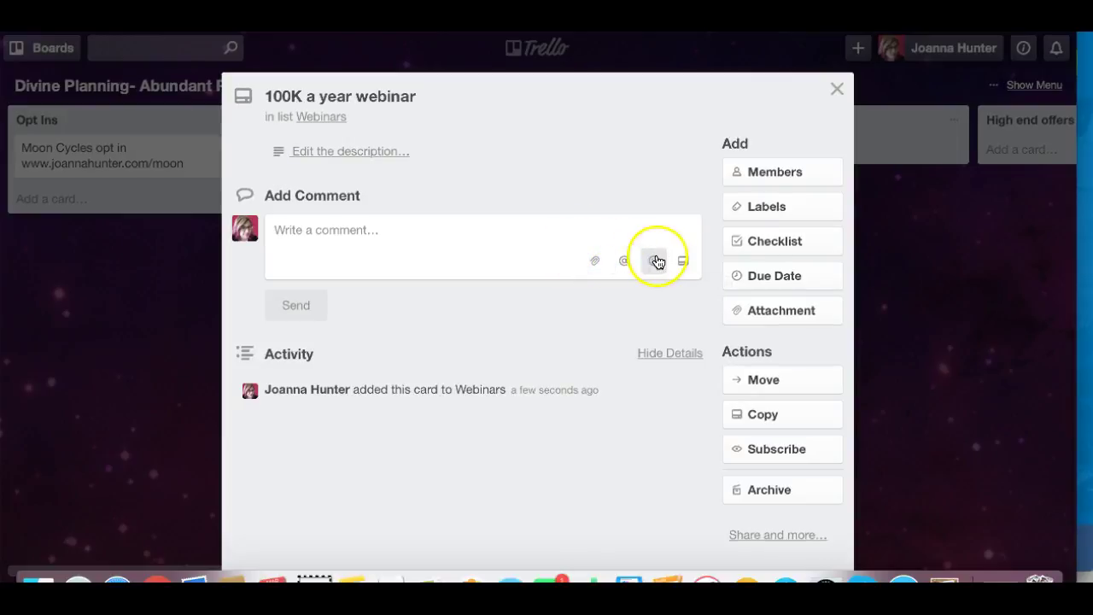
click(766, 211)
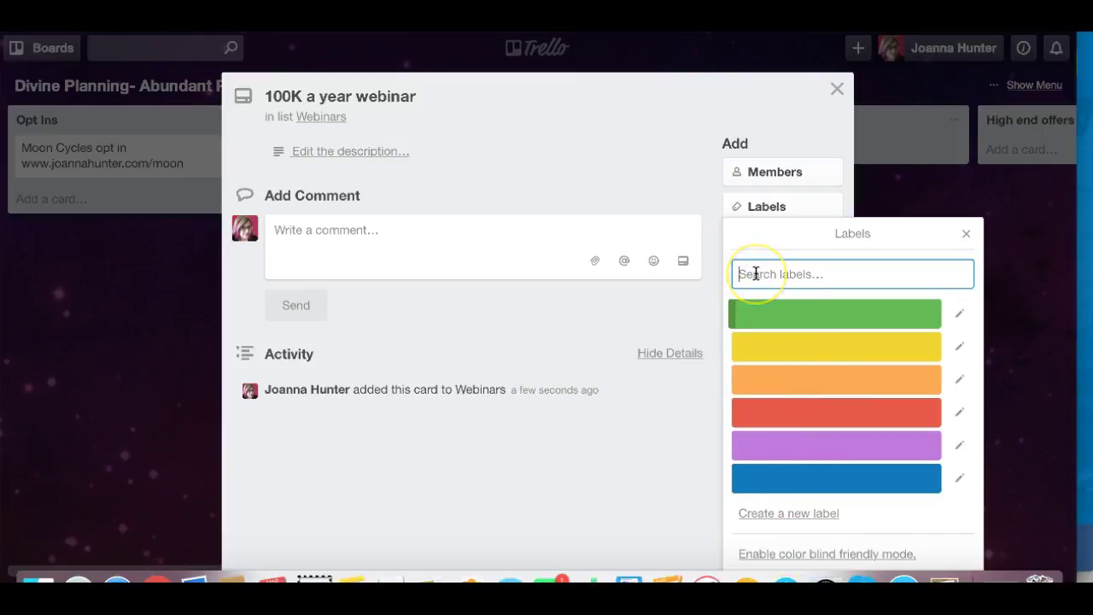
- Apply the green label to the card and rename it 'To be actioned'
text(Tod)
key(BackSpace)
key(BackSpace)
key(BackSpace)
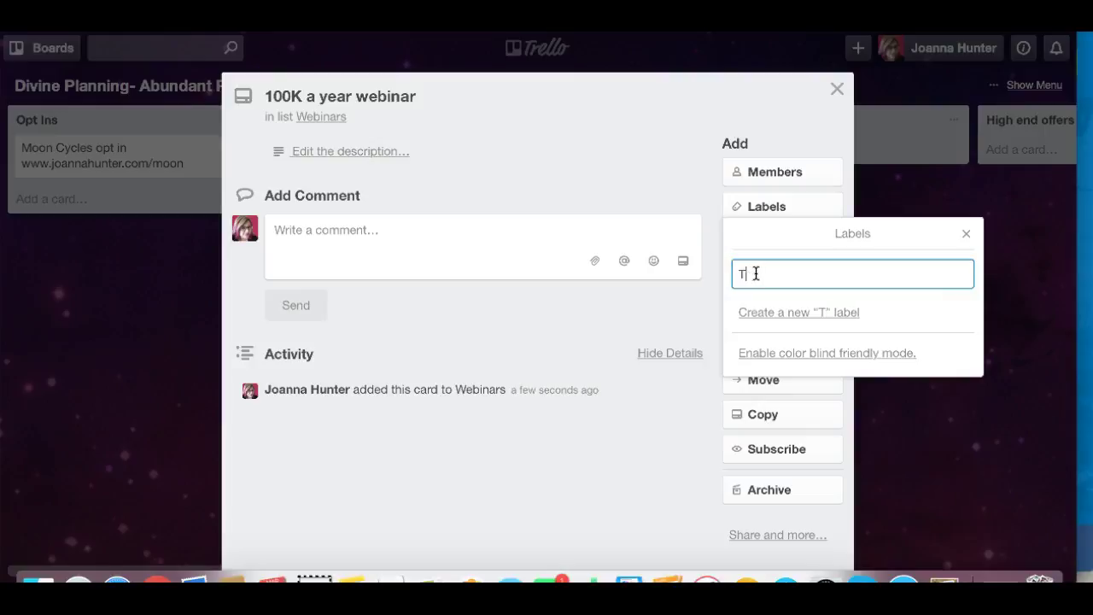
click(801, 316)
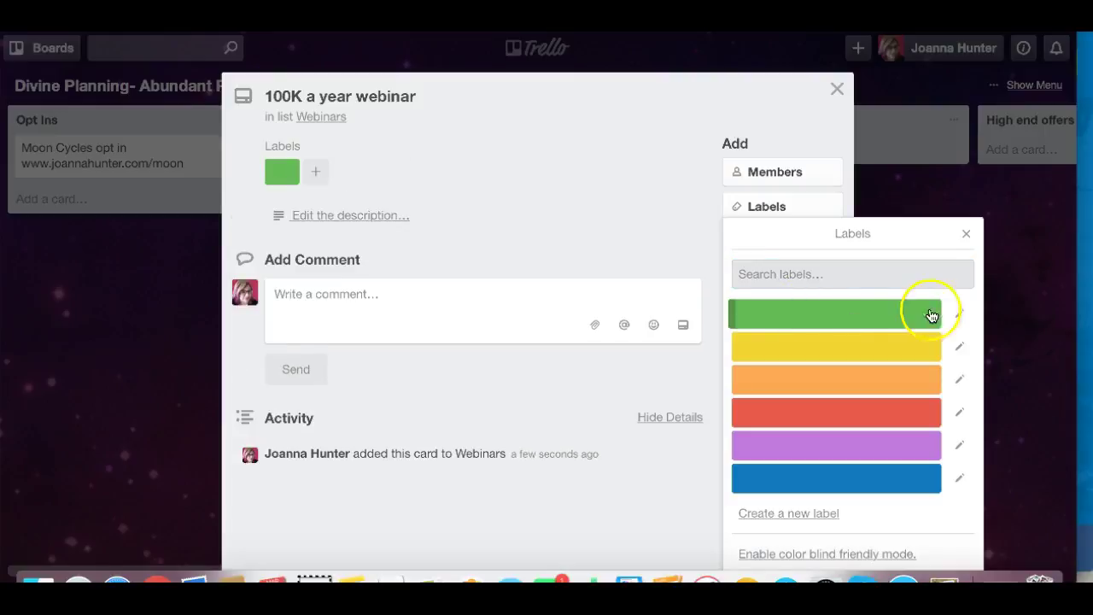
click(959, 314)
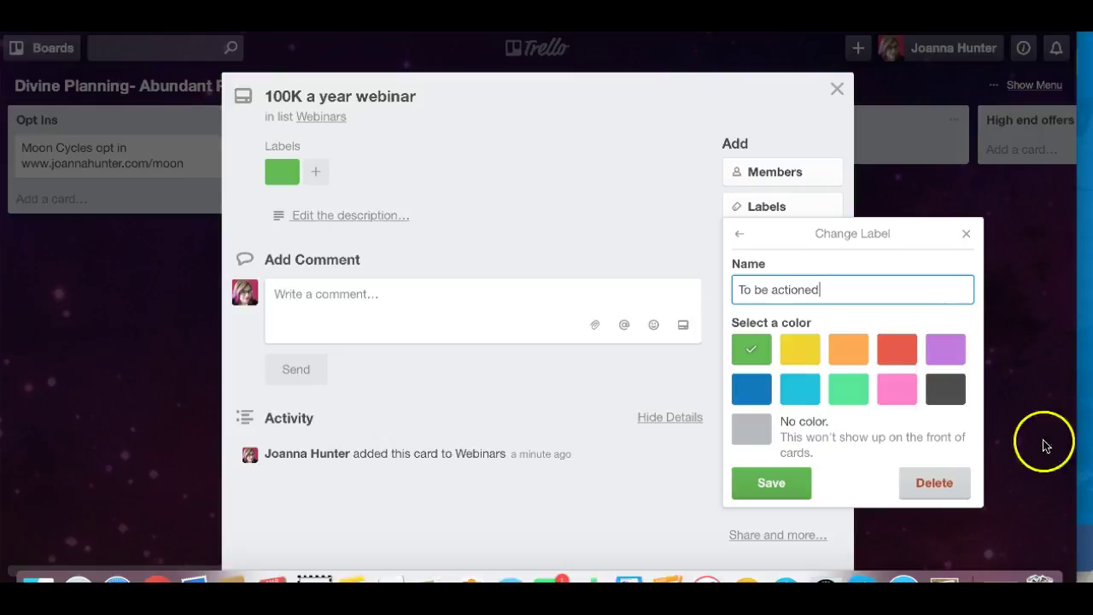
click(773, 483)
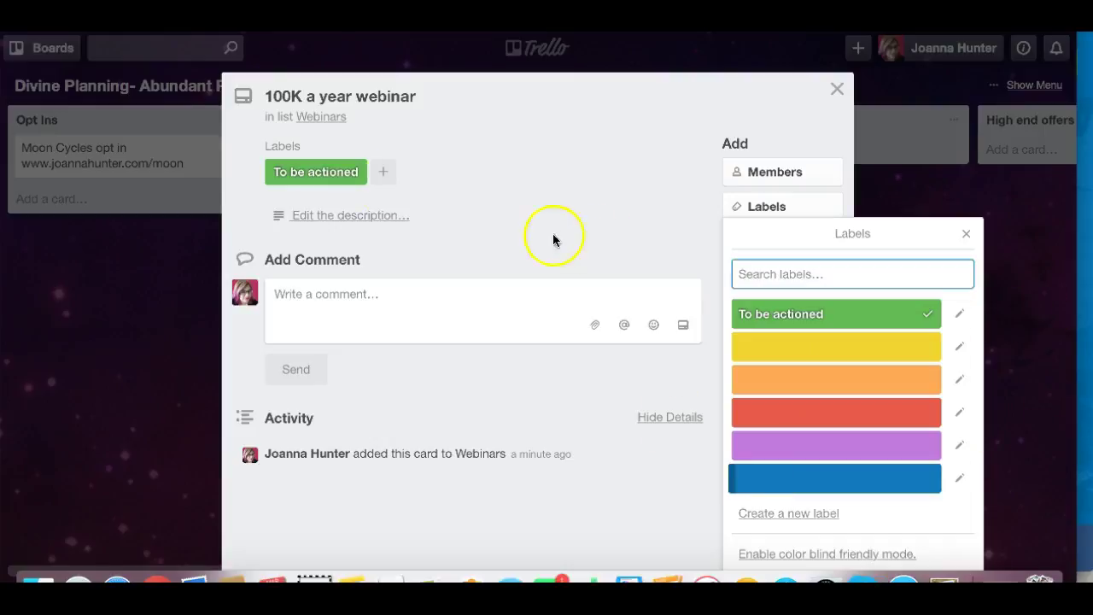
- Apply the red label, rename it 'Done', and close the card
click(770, 420)
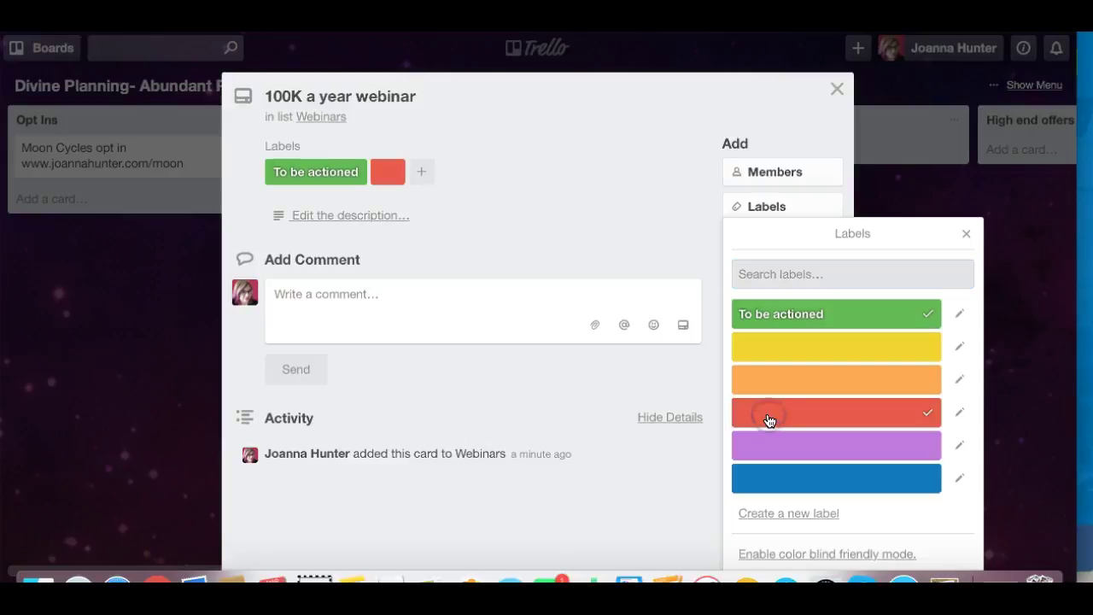
click(961, 415)
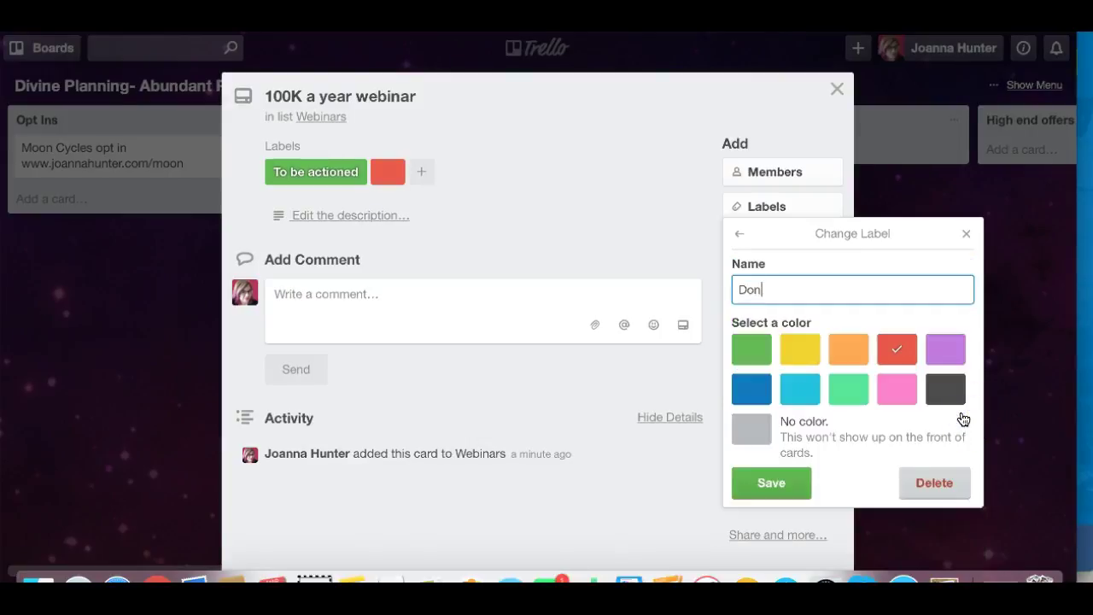
click(752, 482)
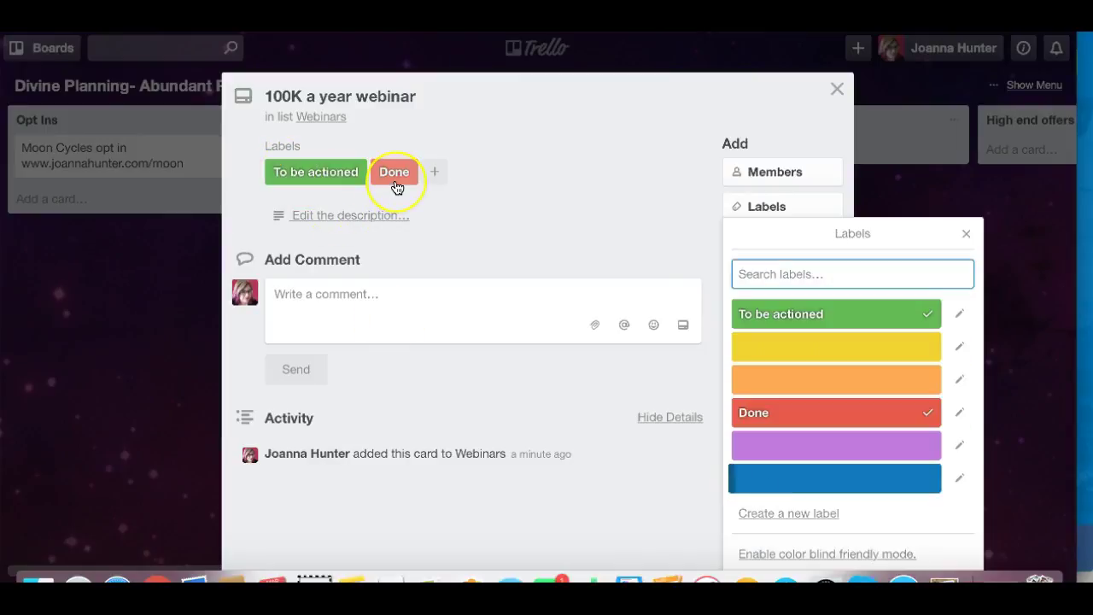
click(838, 89)
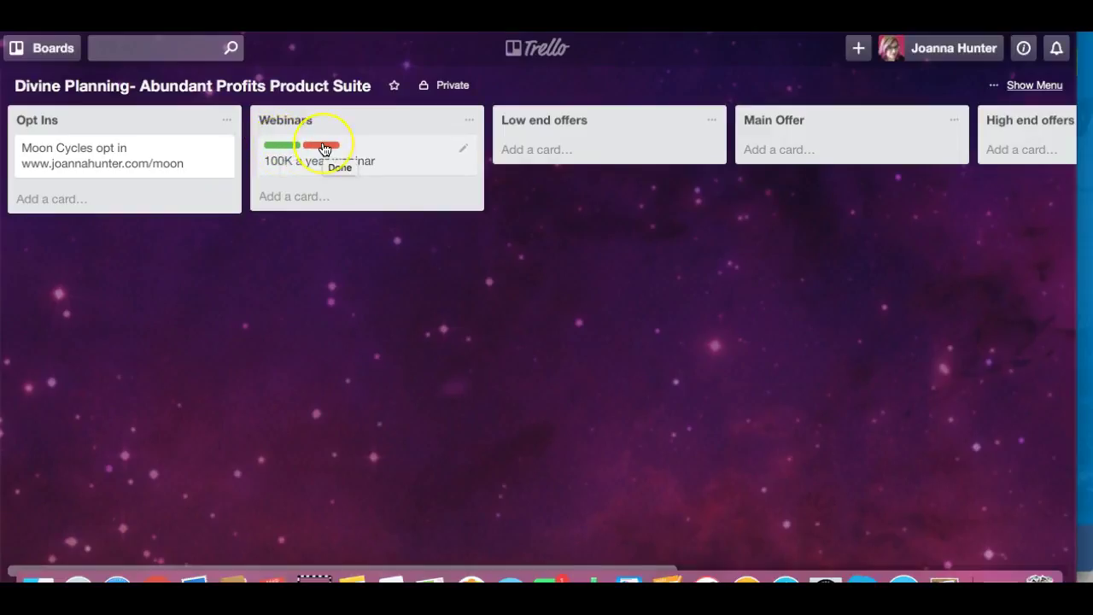
- Drag the labelled 100K a year webinar card back into the Webinars list
click(290, 204)
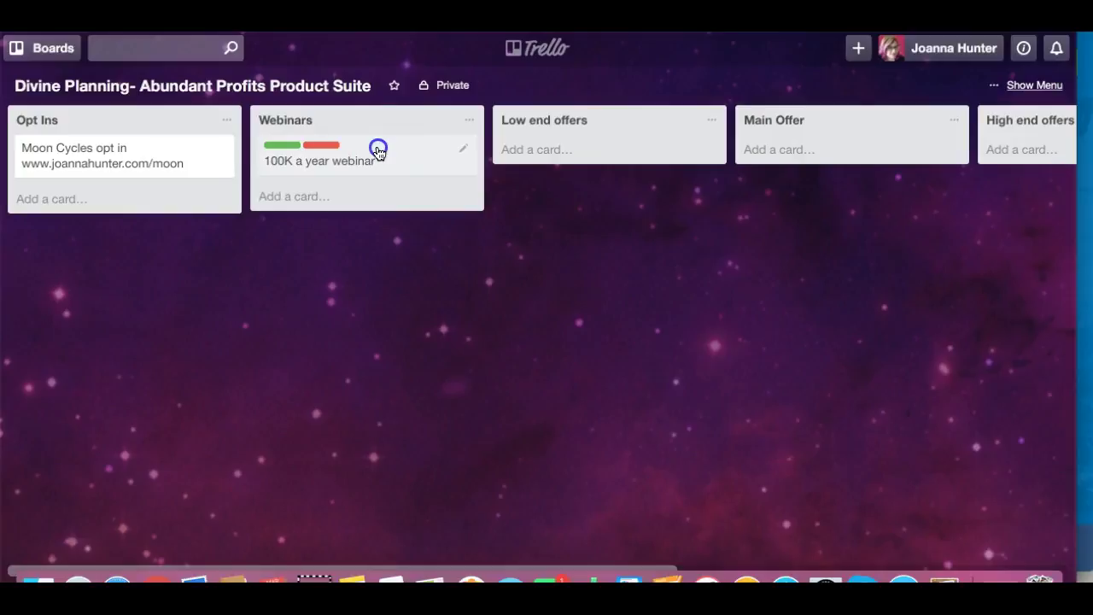
drag(377, 150, 142, 196)
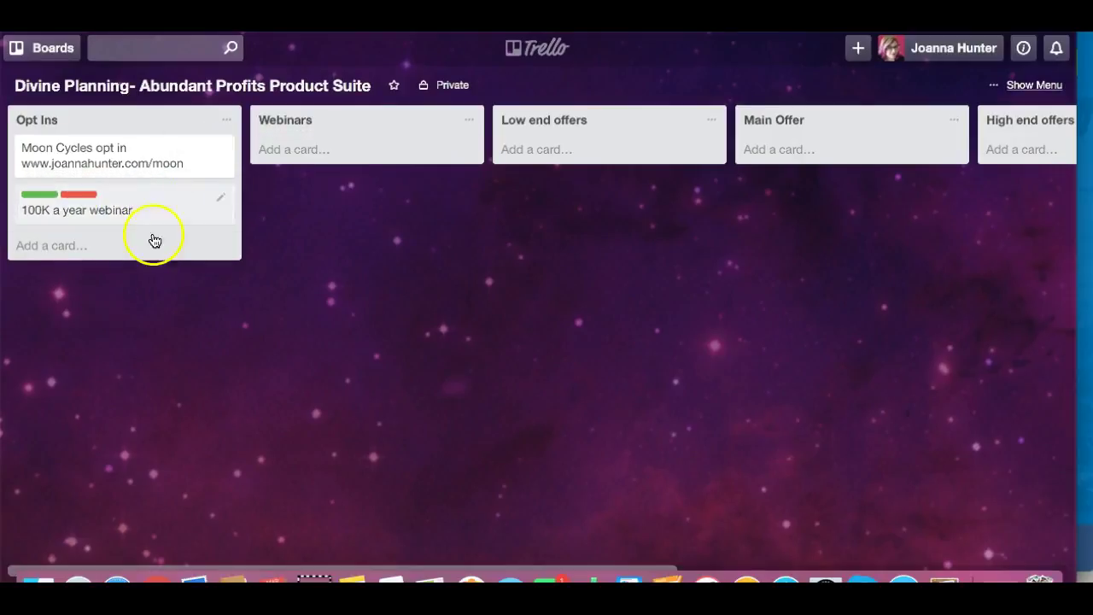
drag(140, 203, 379, 148)
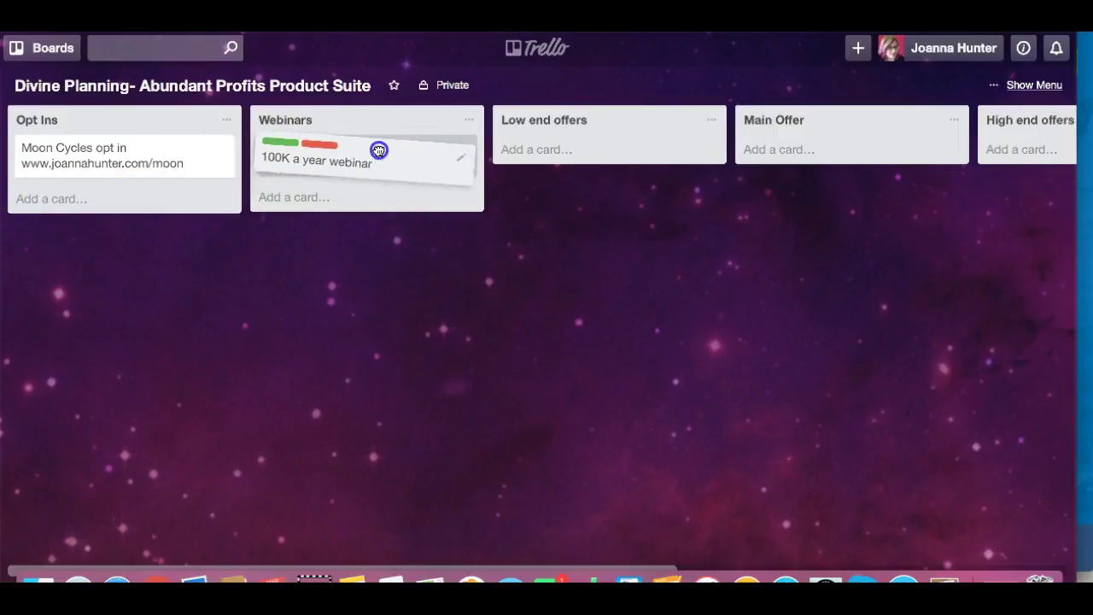
mouse_move(661, 112)
mouse_down()
mouse_move(606, 249)
mouse_move(379, 79)
mouse_move(620, 180)
mouse_move(654, 112)
mouse_up()
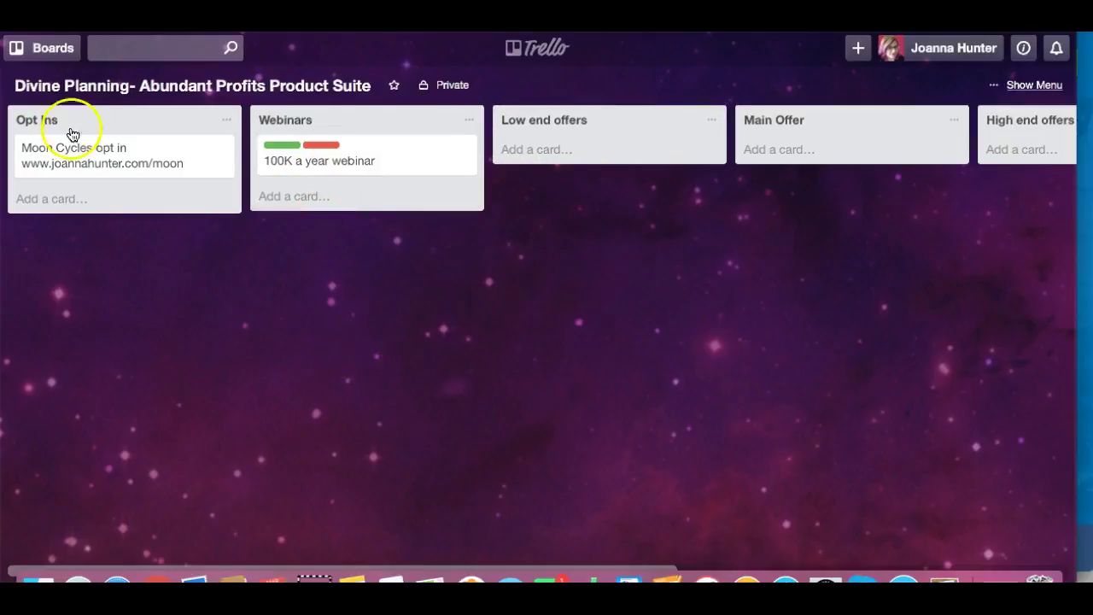
- Leave the Divine Planning board for the boards home page via the Trello logo
click(54, 55)
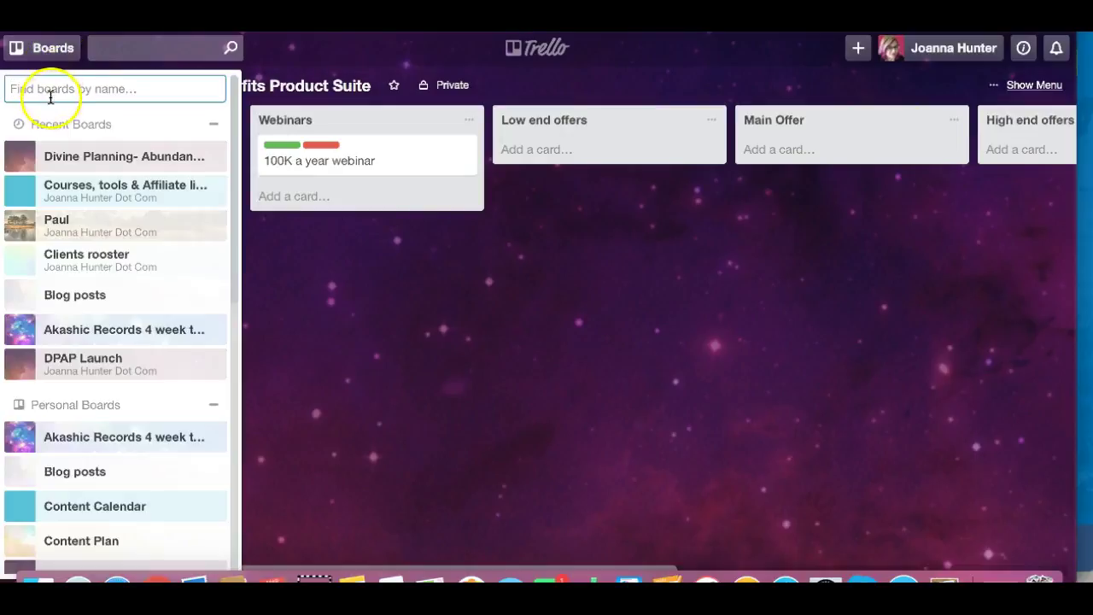
click(38, 51)
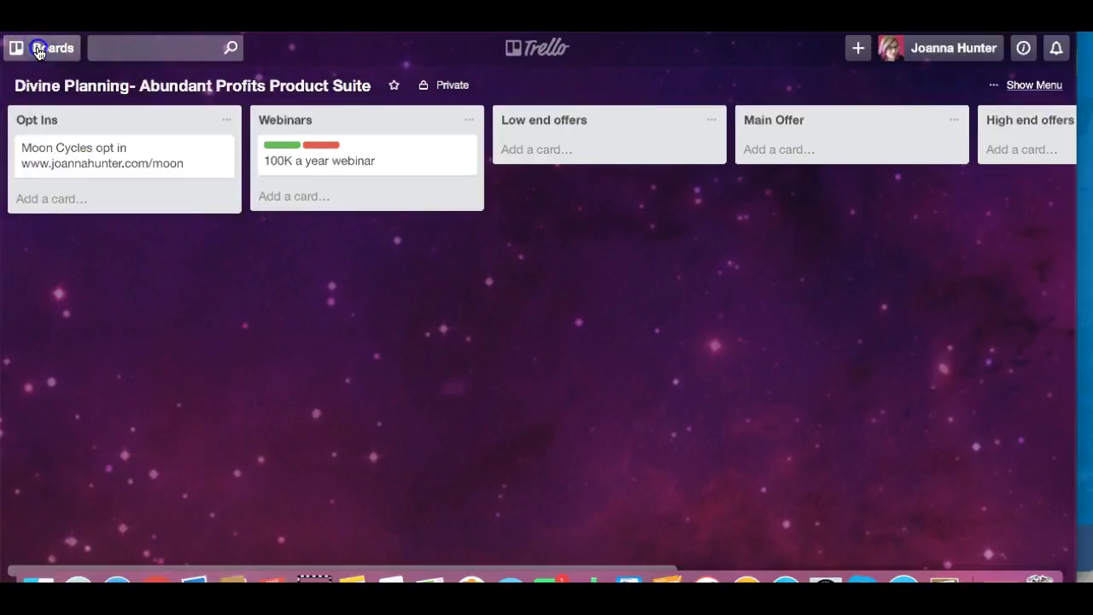
click(551, 51)
click(677, 358)
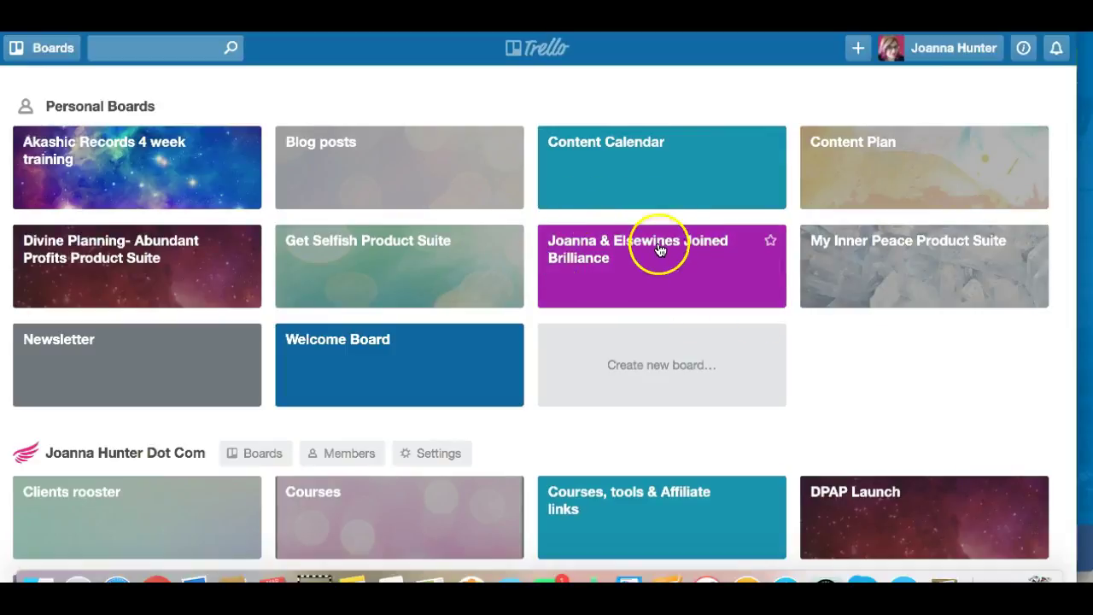
- Open the pink Joined Brilliance board and scroll through its Brainstorm info list
click(585, 282)
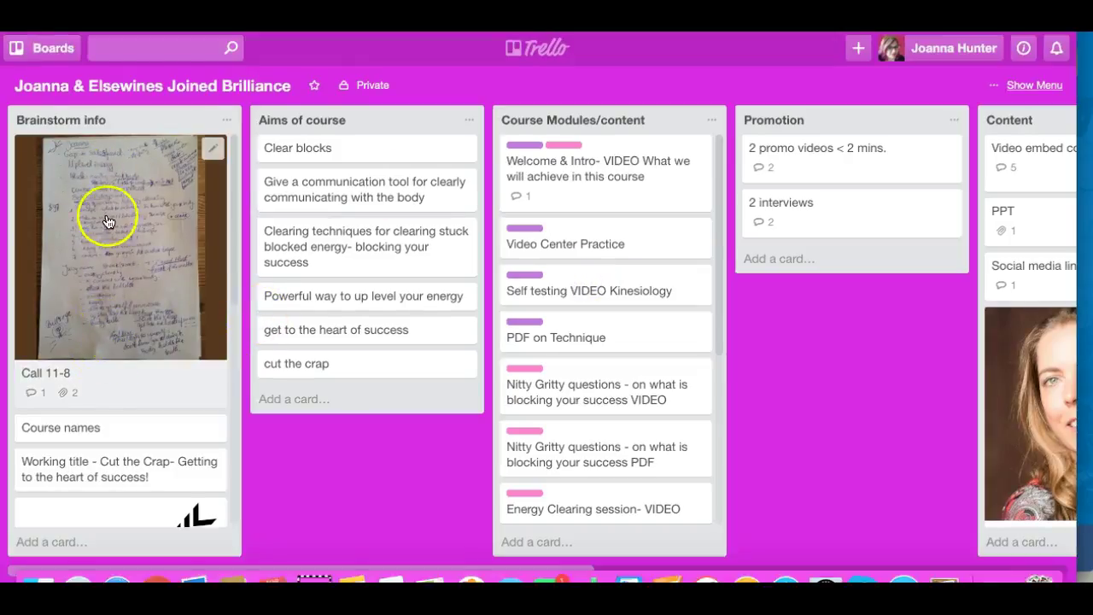
scroll(119, 340, down, 10)
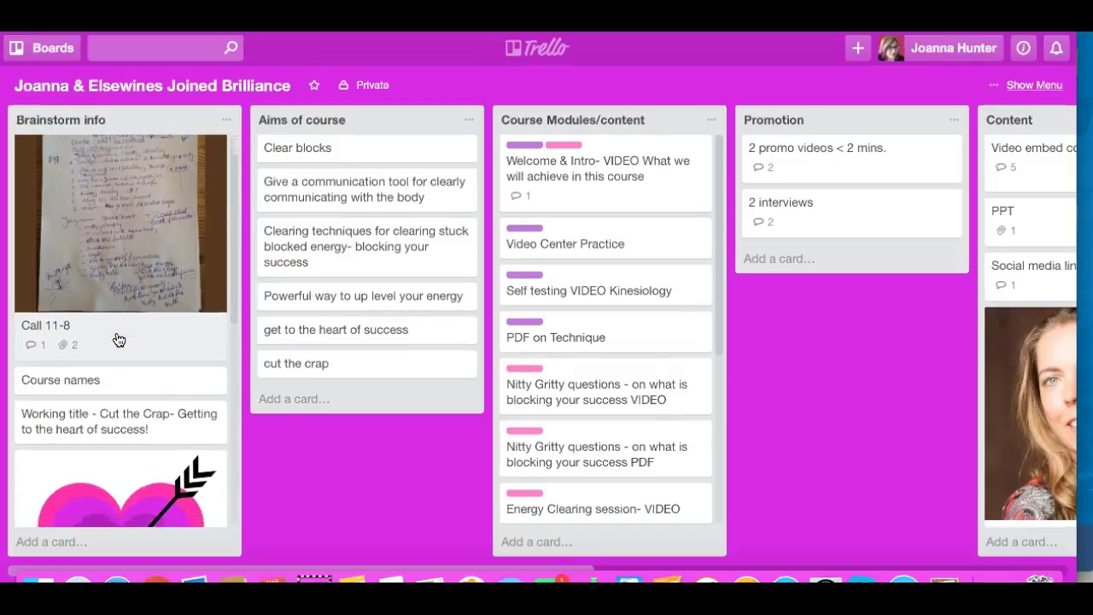
scroll(119, 340, up, 10)
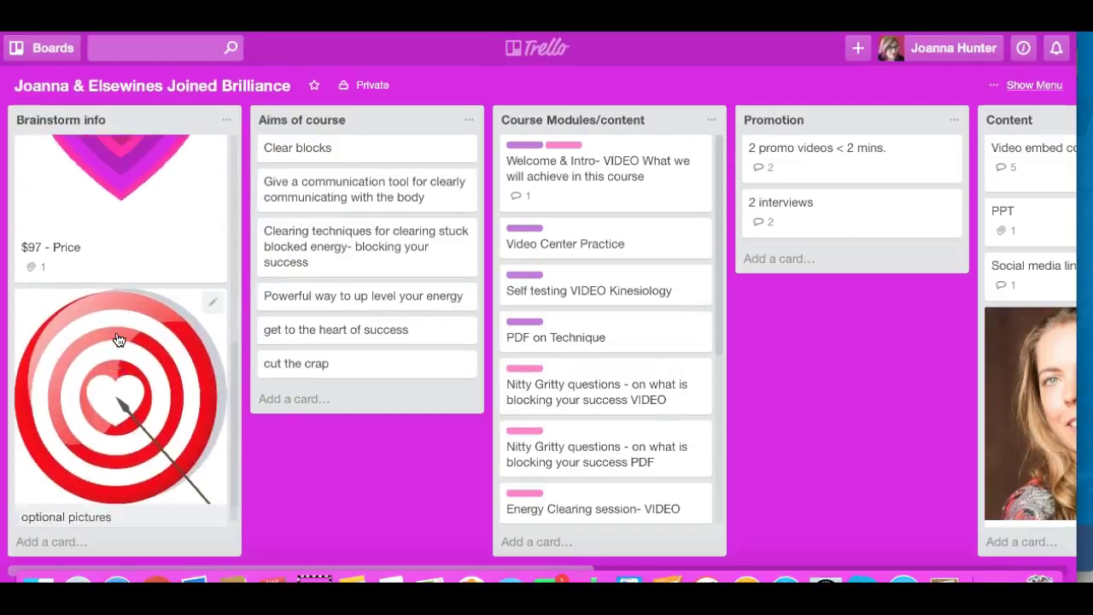
scroll(159, 198, up, 3)
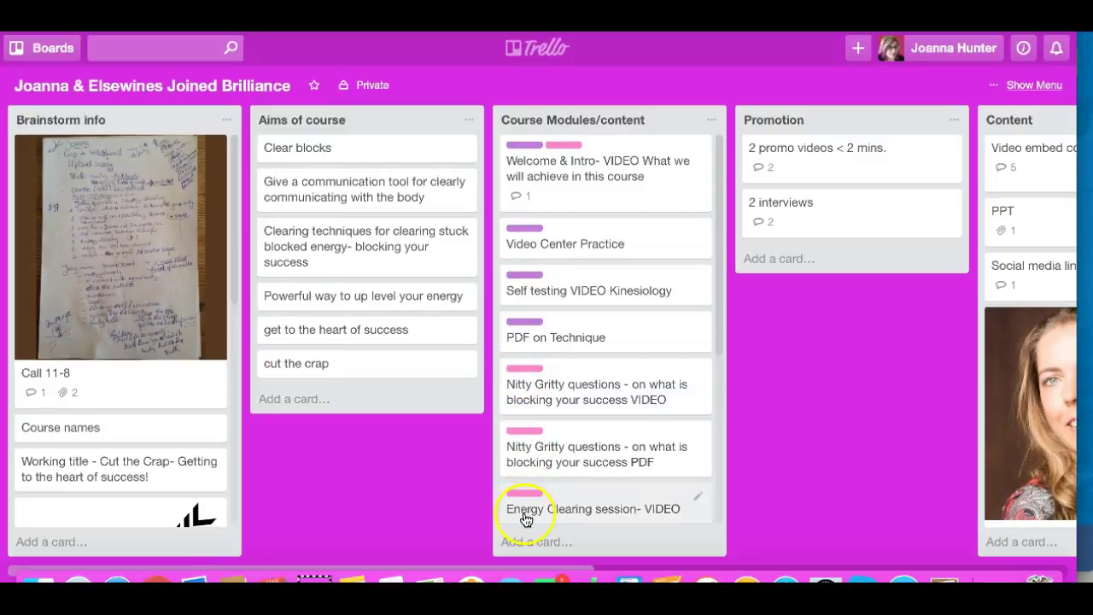
click(818, 164)
scroll(452, 367, down, 1)
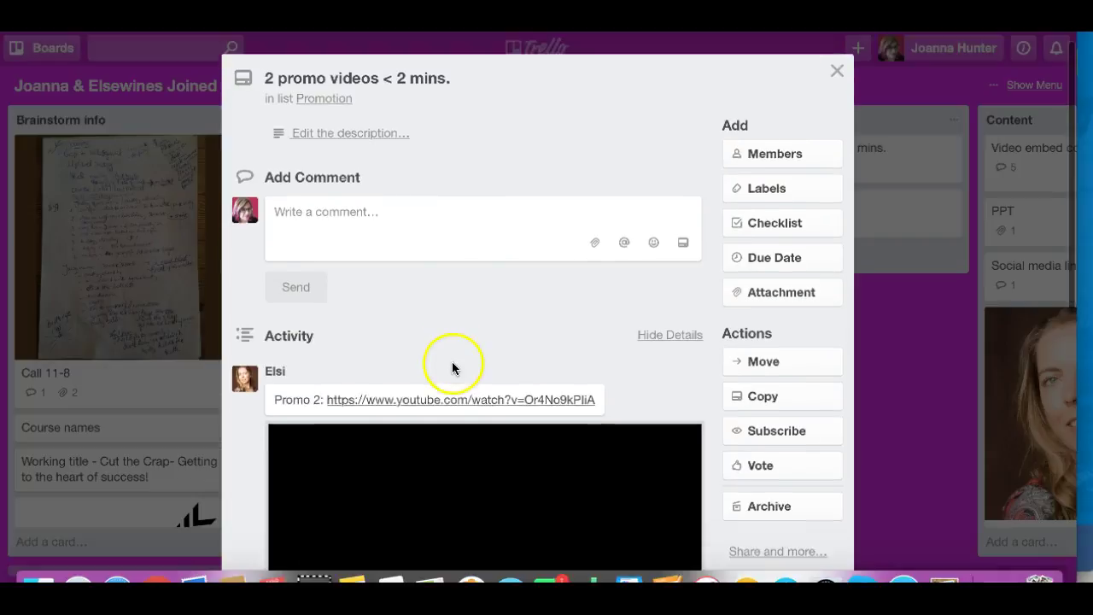
scroll(413, 367, up, 1)
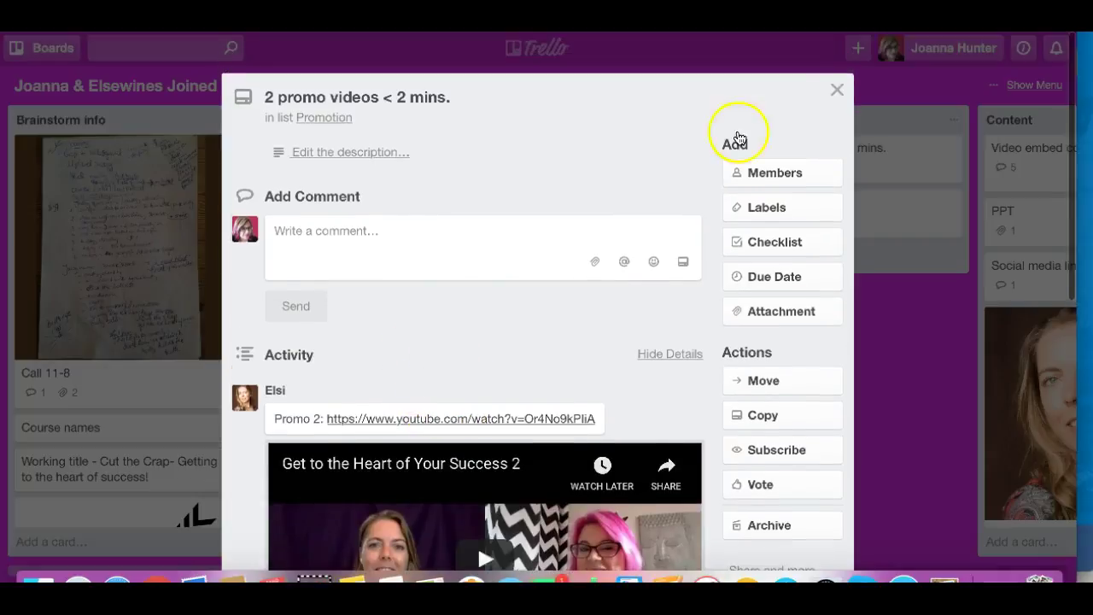
click(836, 89)
scroll(954, 151, right, 10)
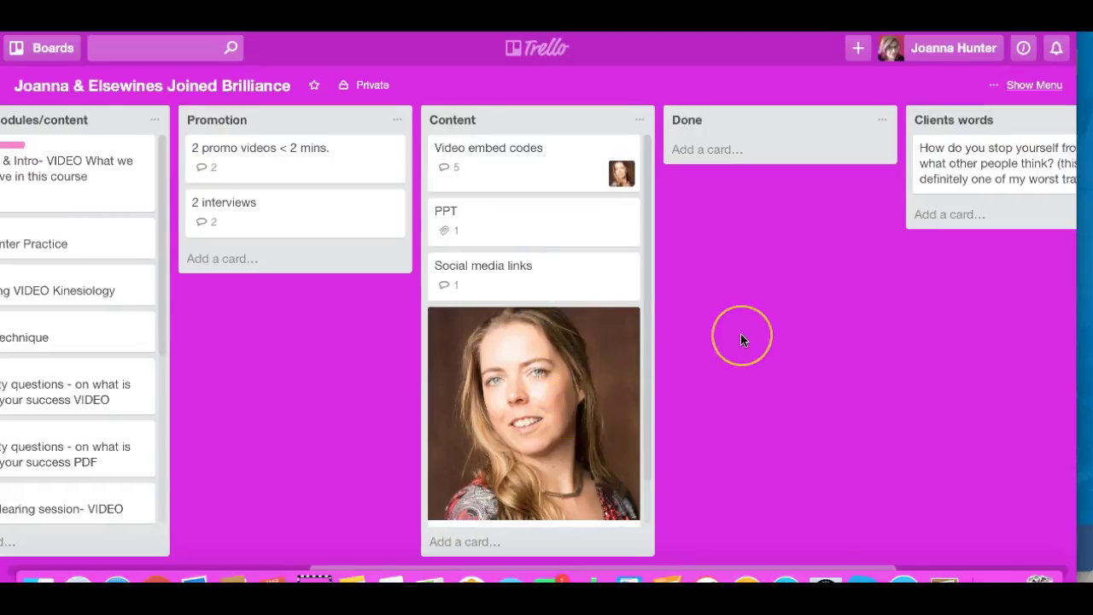
scroll(741, 340, right, 5)
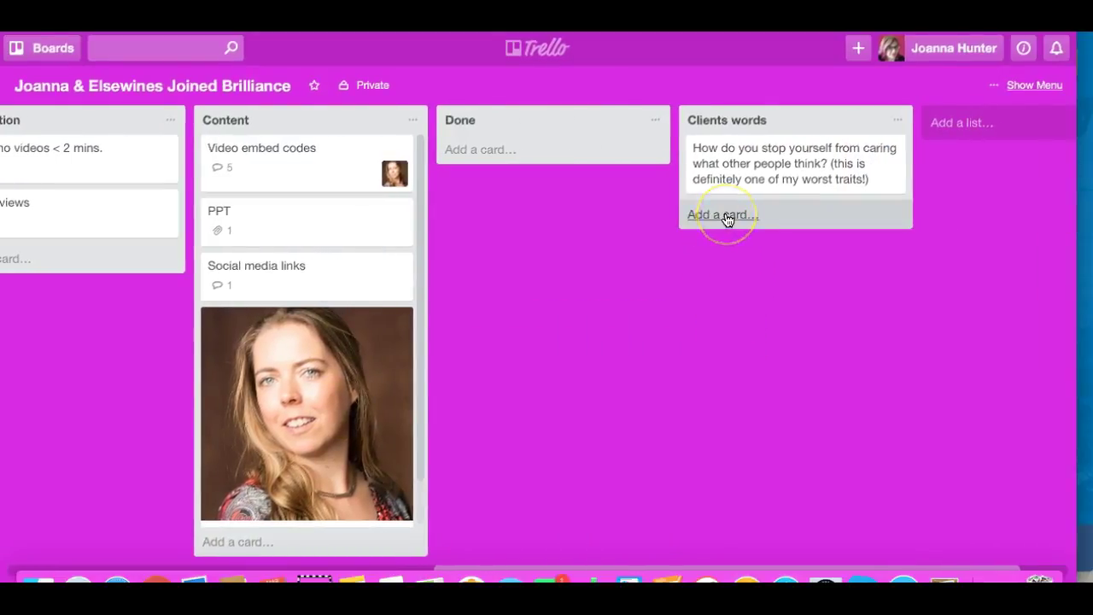
scroll(727, 221, left, 1)
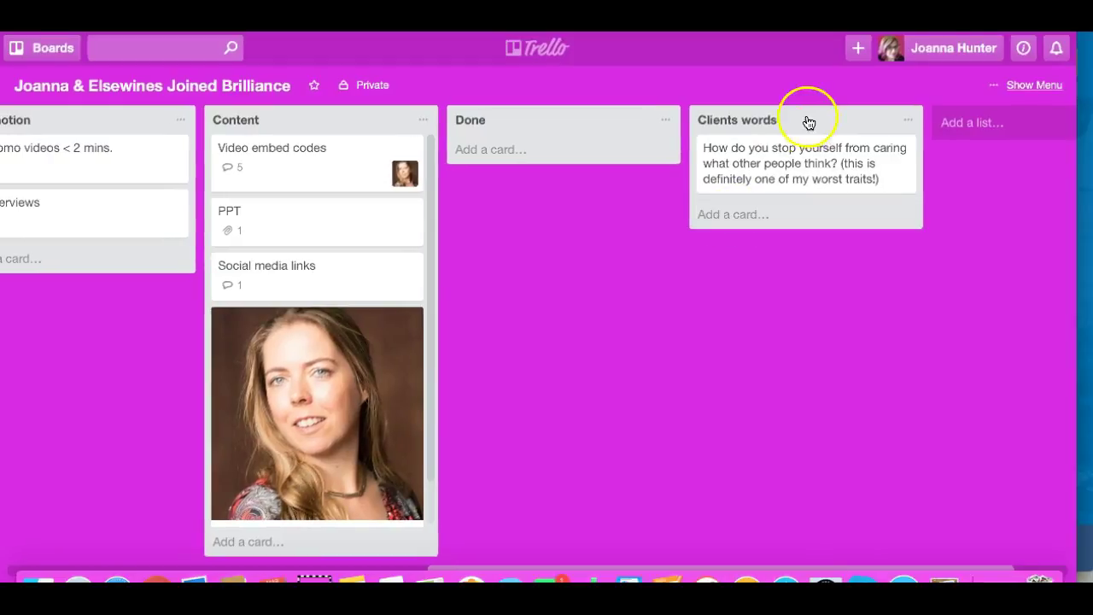
scroll(764, 176, left, 8)
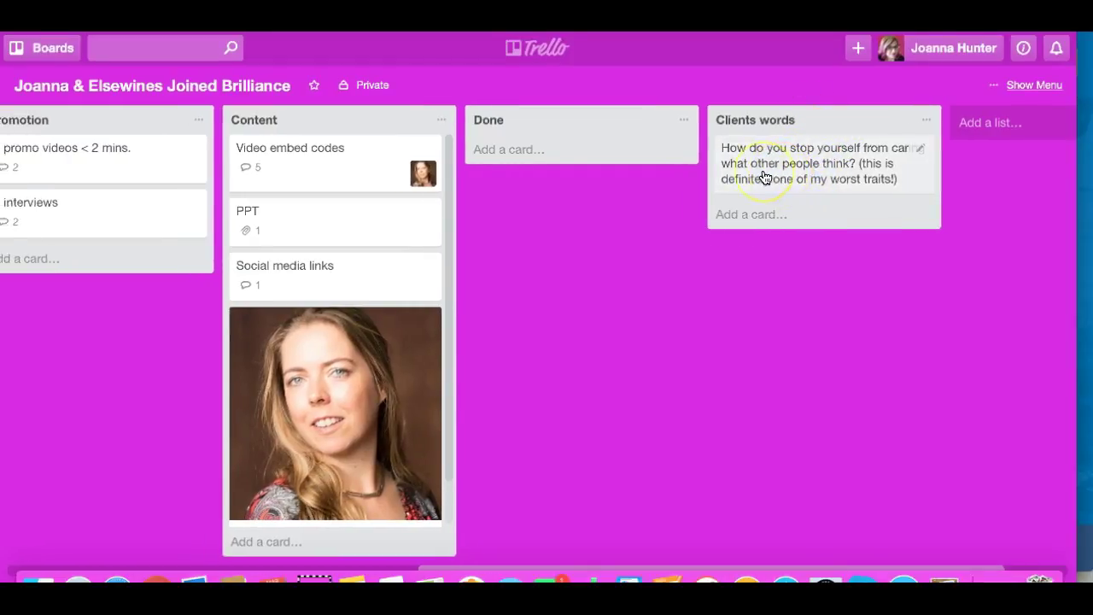
scroll(765, 177, left, 10)
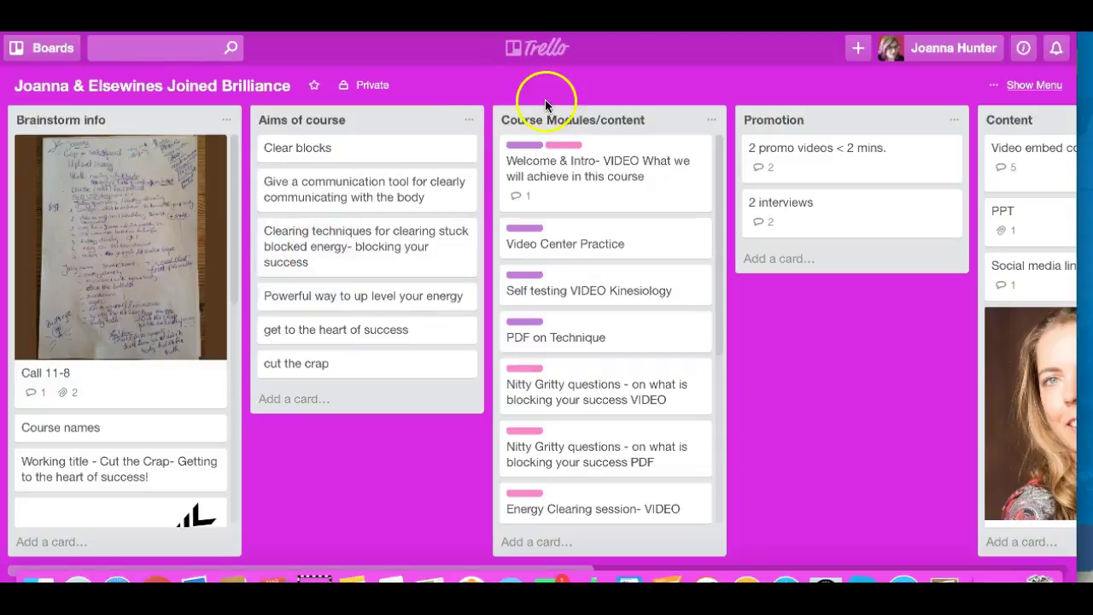
- Return to the boards home page and scroll through the team boards and back
click(535, 52)
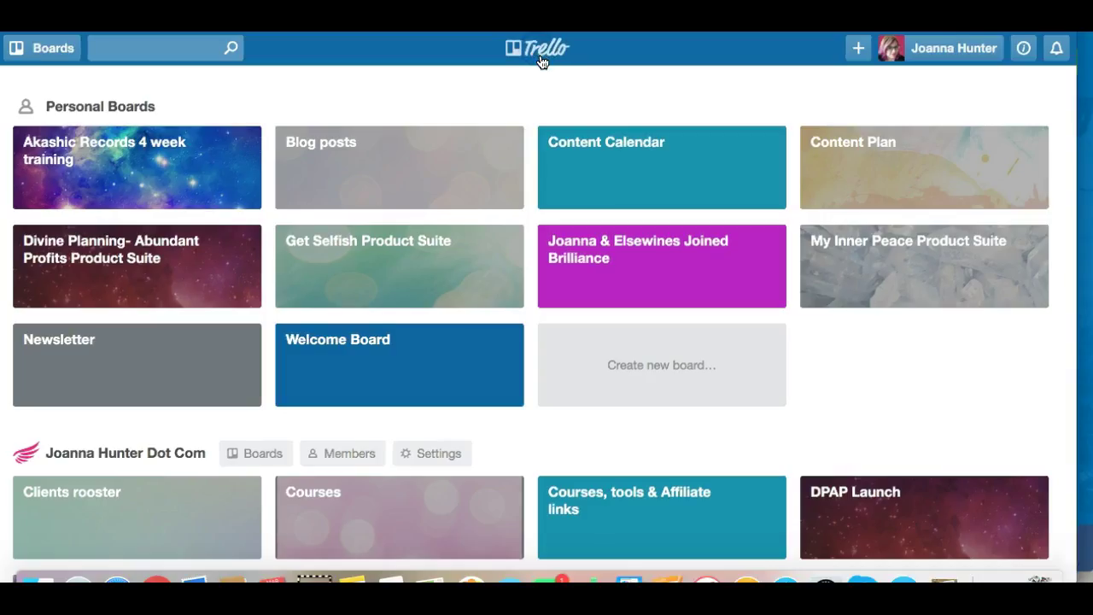
click(300, 148)
scroll(335, 388, down, 3)
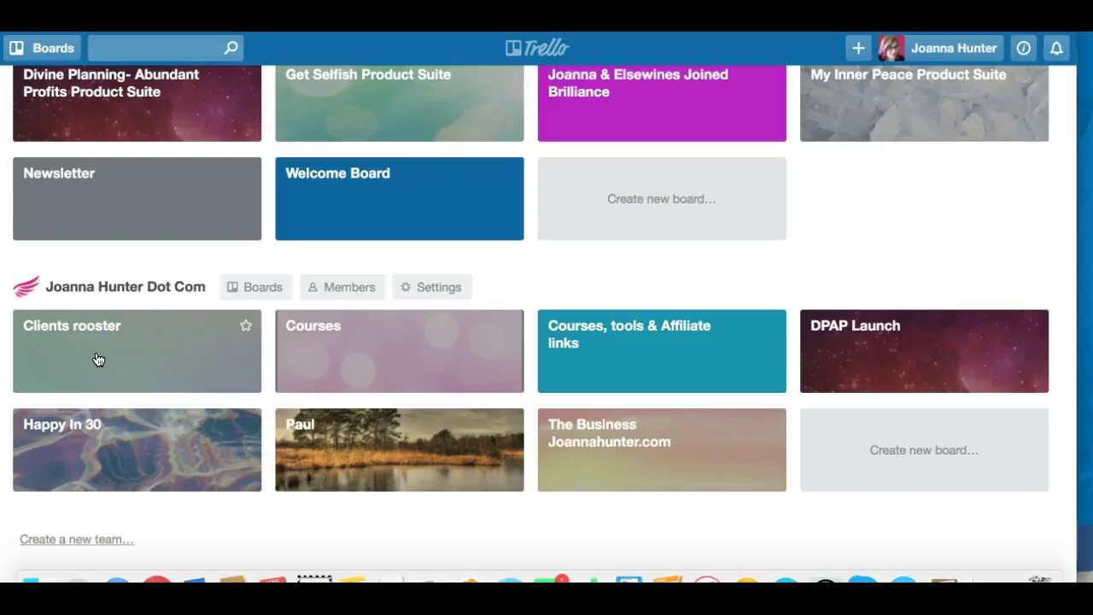
scroll(99, 360, up, 4)
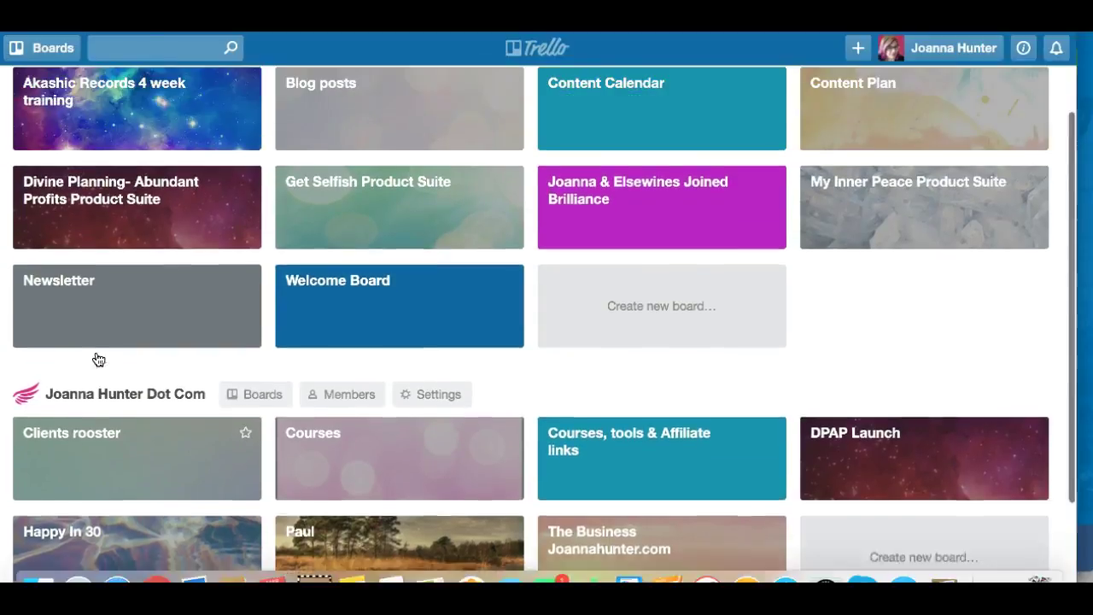
- Open the Get Selfish Product Suite board tile from the boards overview
click(171, 238)
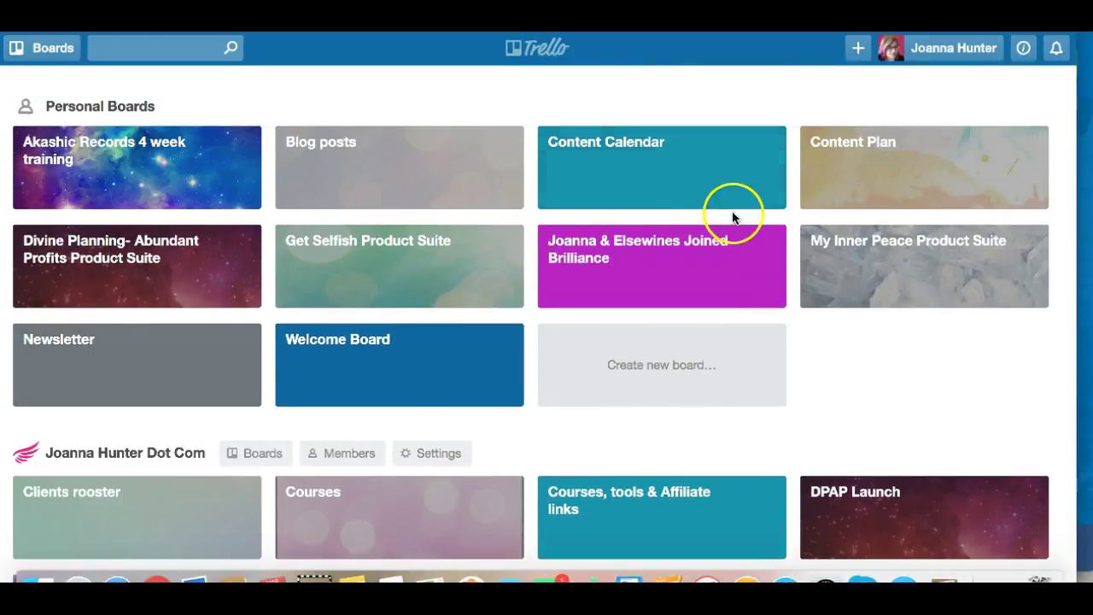
click(647, 363)
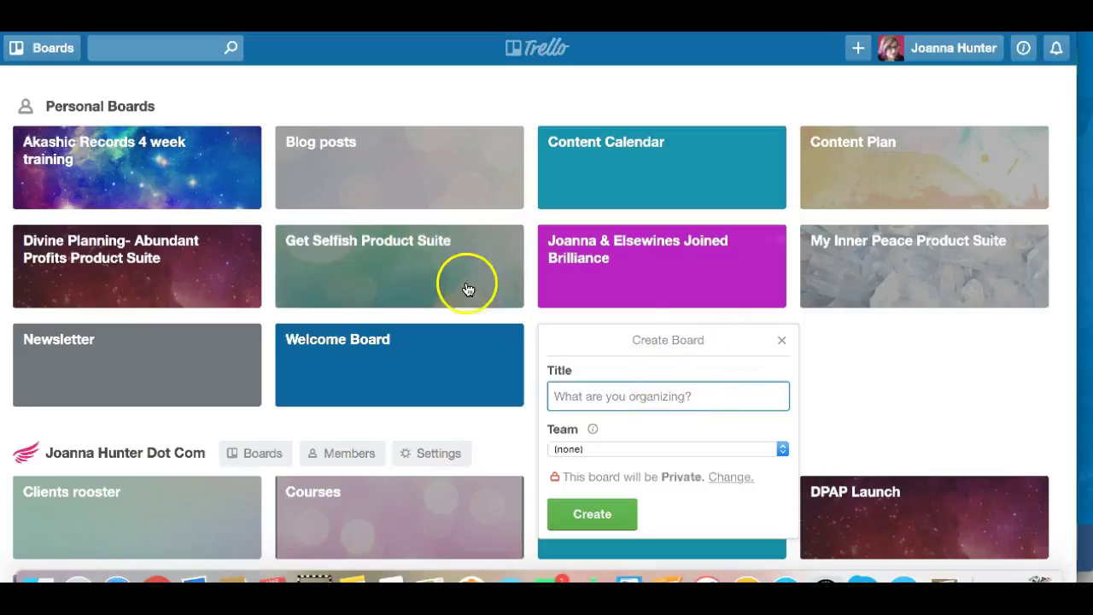
click(337, 275)
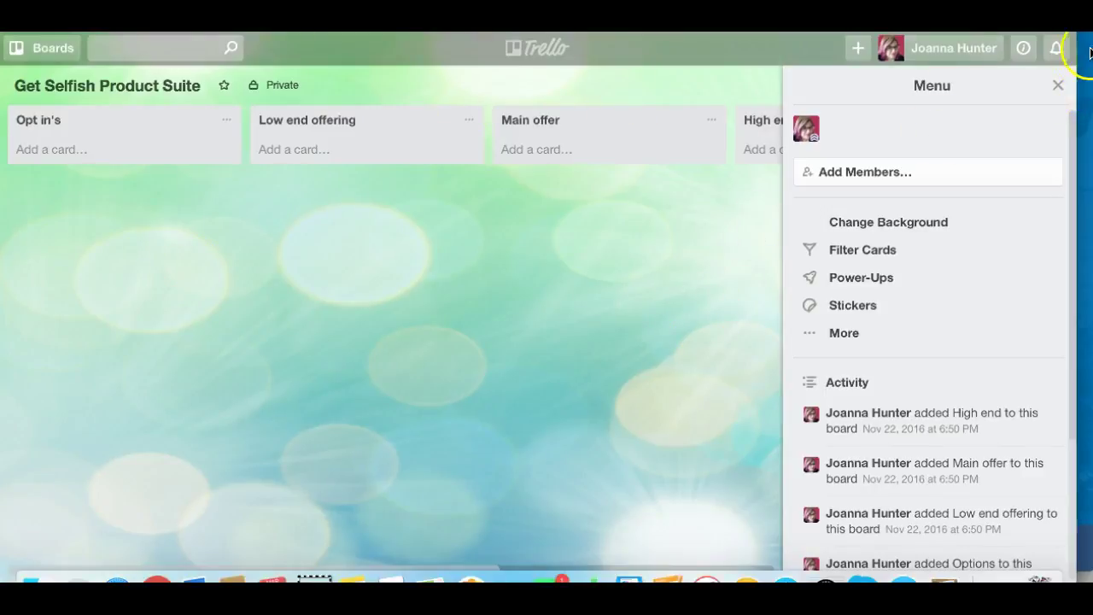
- Close the Get Selfish Product Suite menu sidebar and show the boards list with Divine Planning and Blog posts
click(1057, 85)
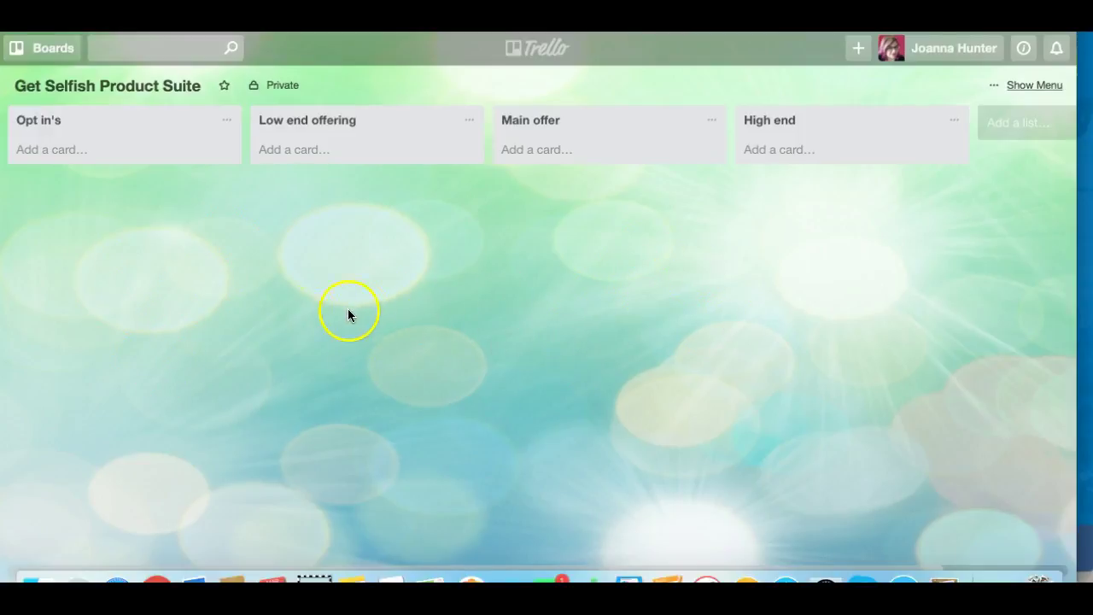
click(41, 53)
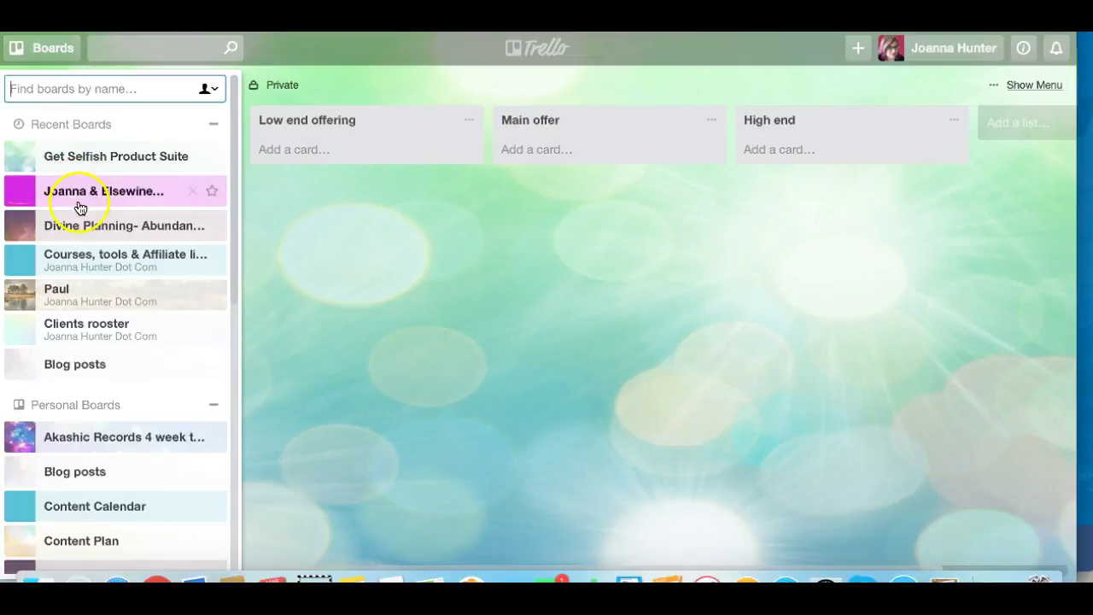
- View the Content Calendar board's weekday Facebook and blog post lists, then go back to all boards
click(527, 49)
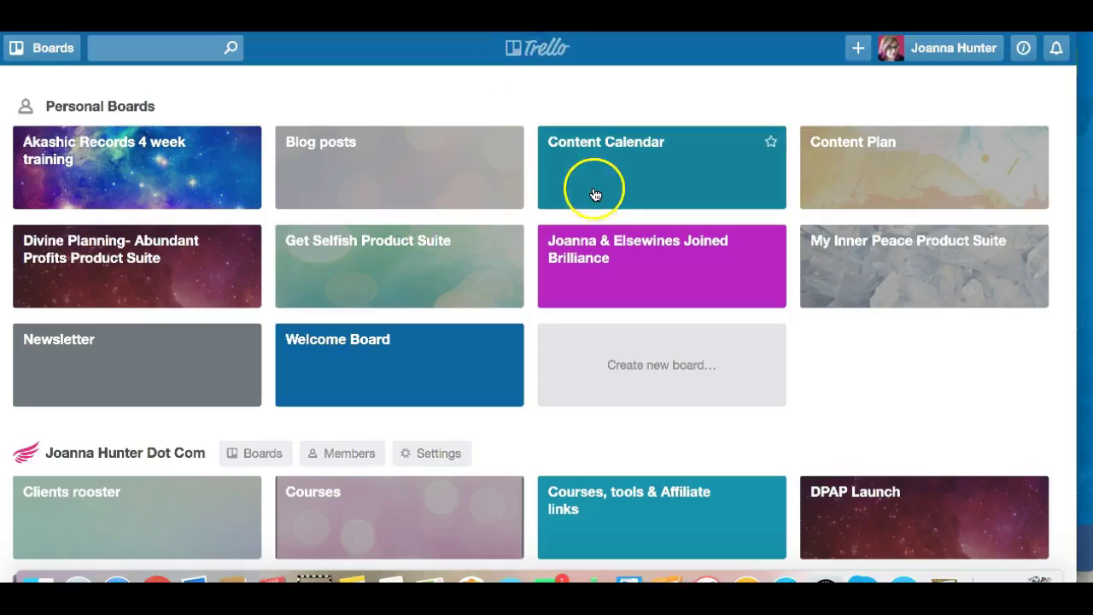
click(595, 194)
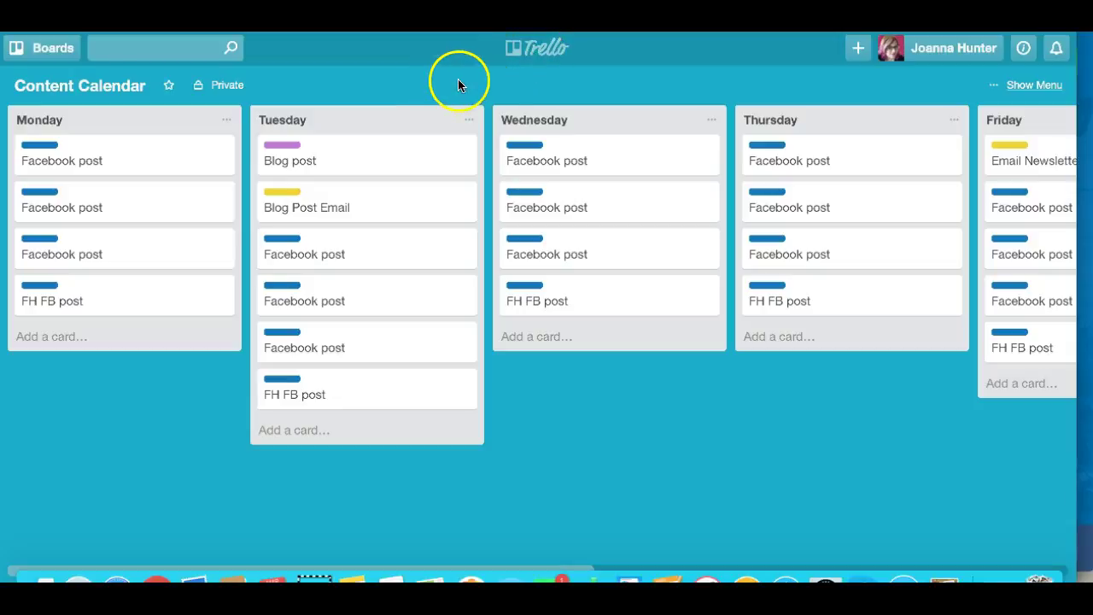
click(543, 50)
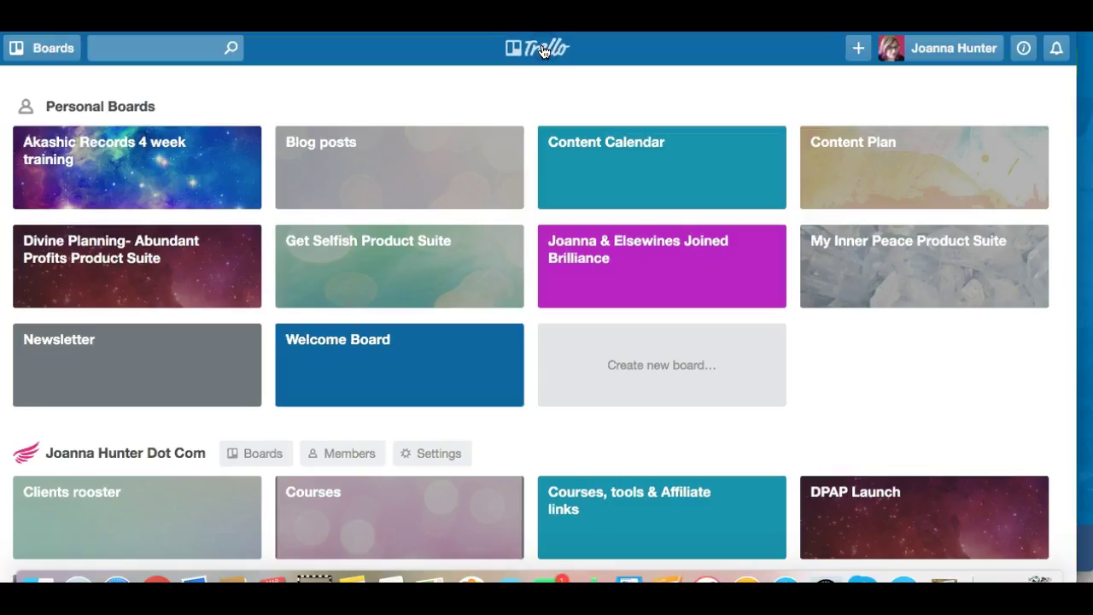